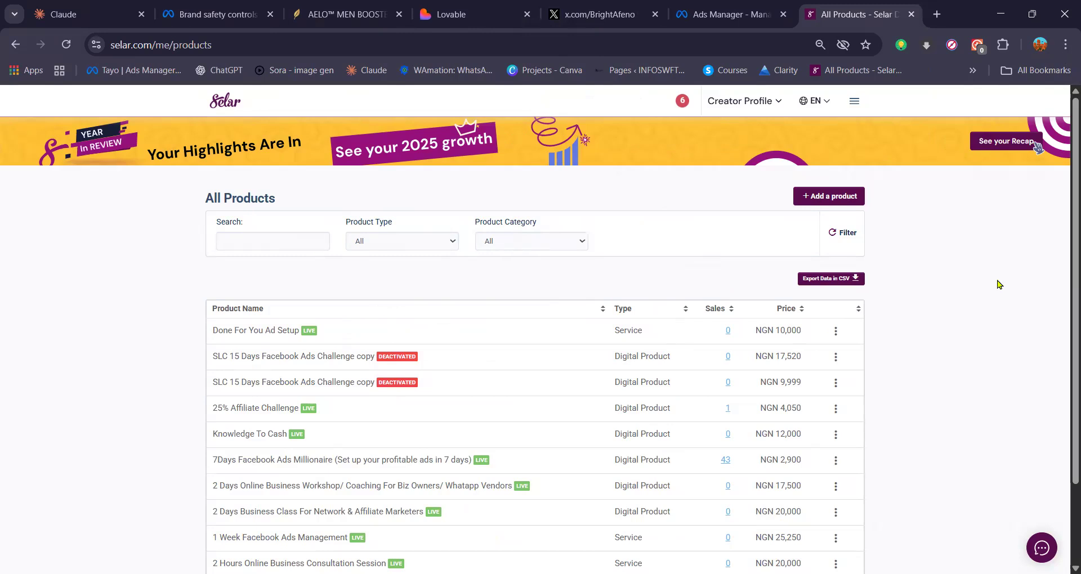
Step: Enlarge the Selar products page to 110% zoom
click(1025, 358)
click(1027, 358)
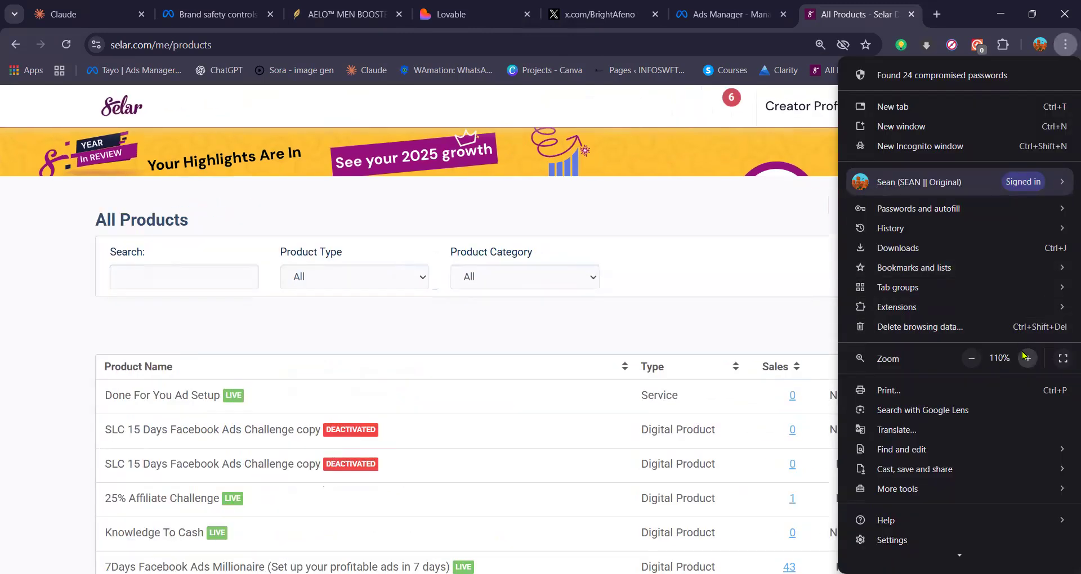
click(764, 233)
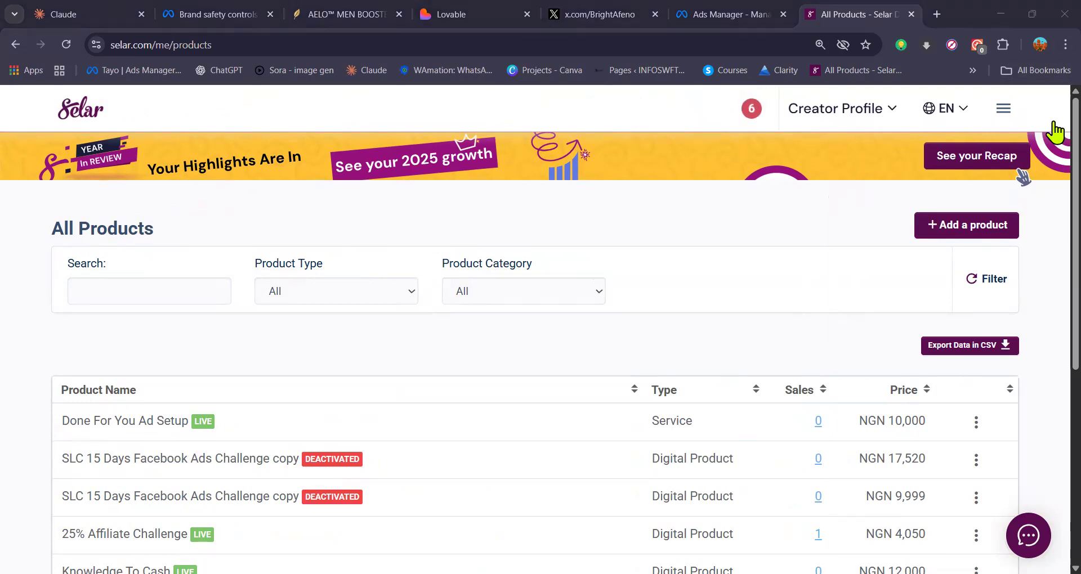
click(1003, 110)
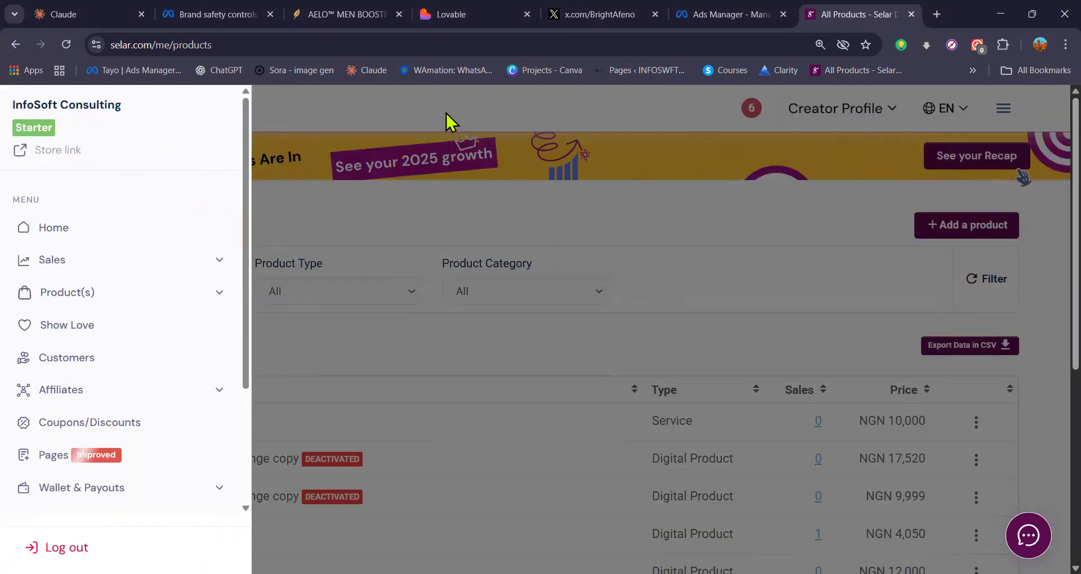
click(444, 116)
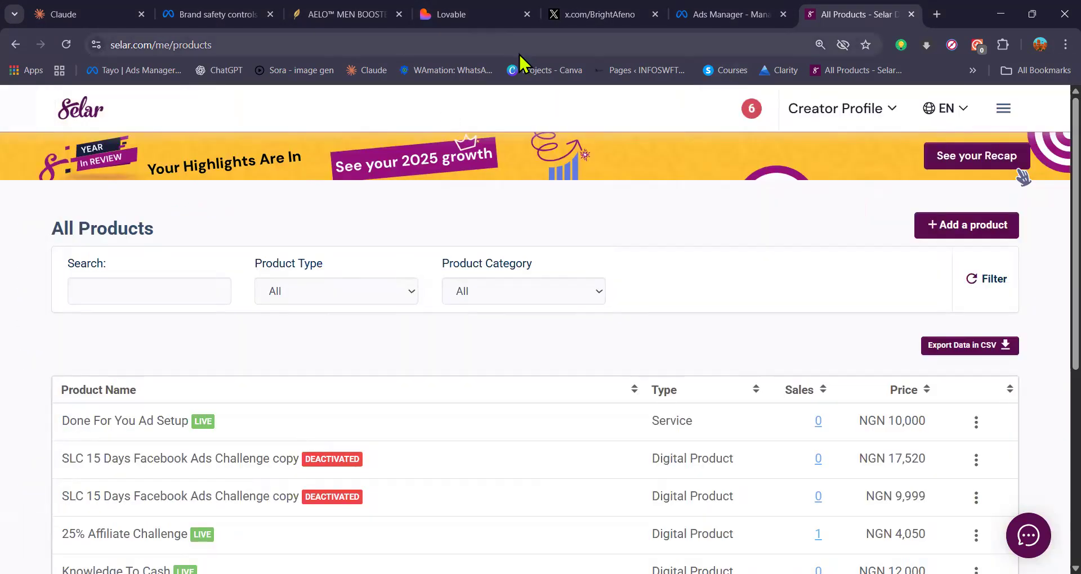
click(718, 17)
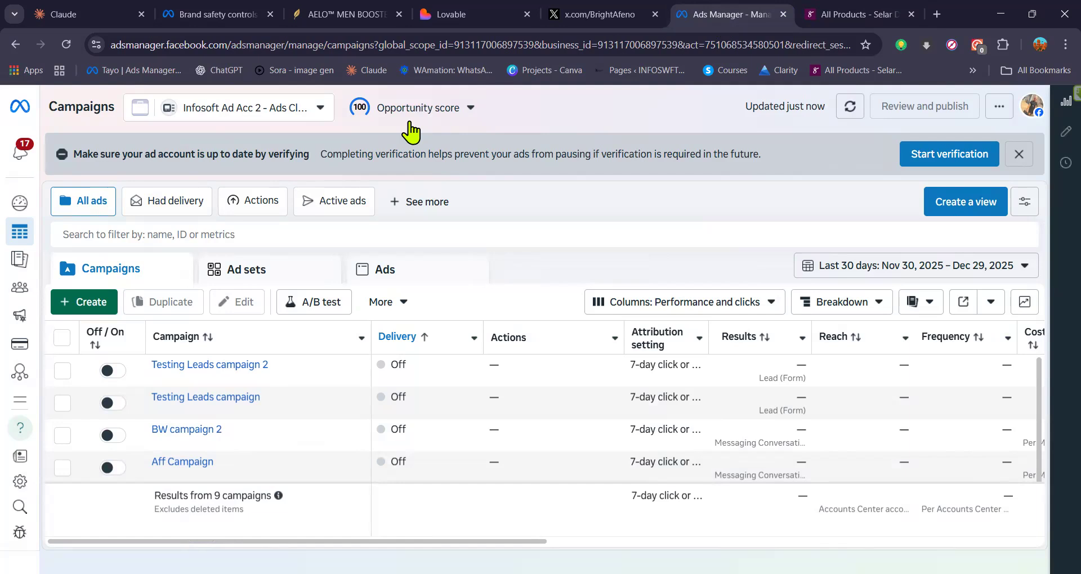
click(124, 45)
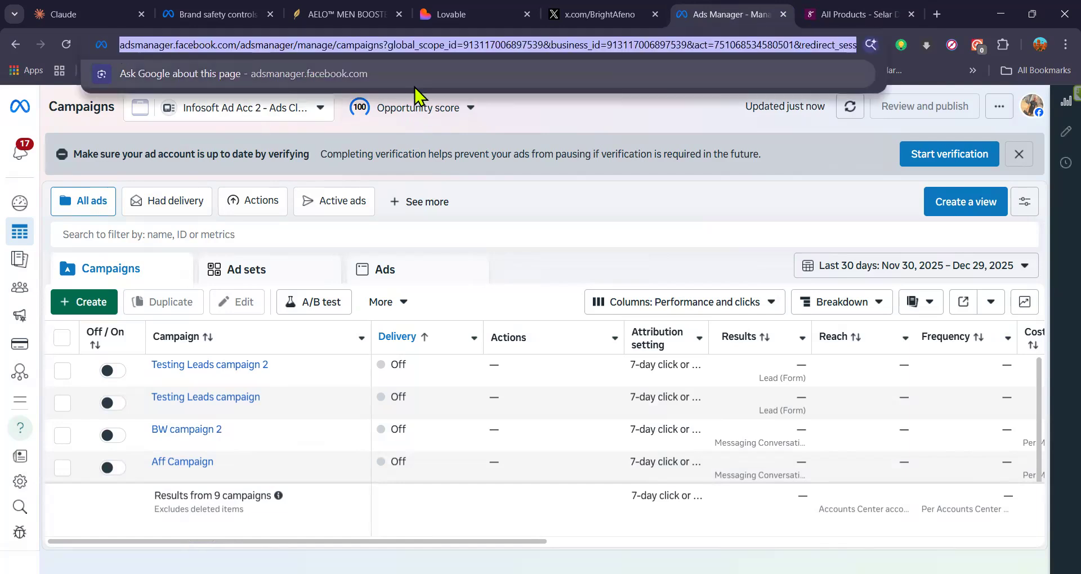
Step: Load adsmanager.facebook.com in a new browser tab
click(936, 16)
text(ads)
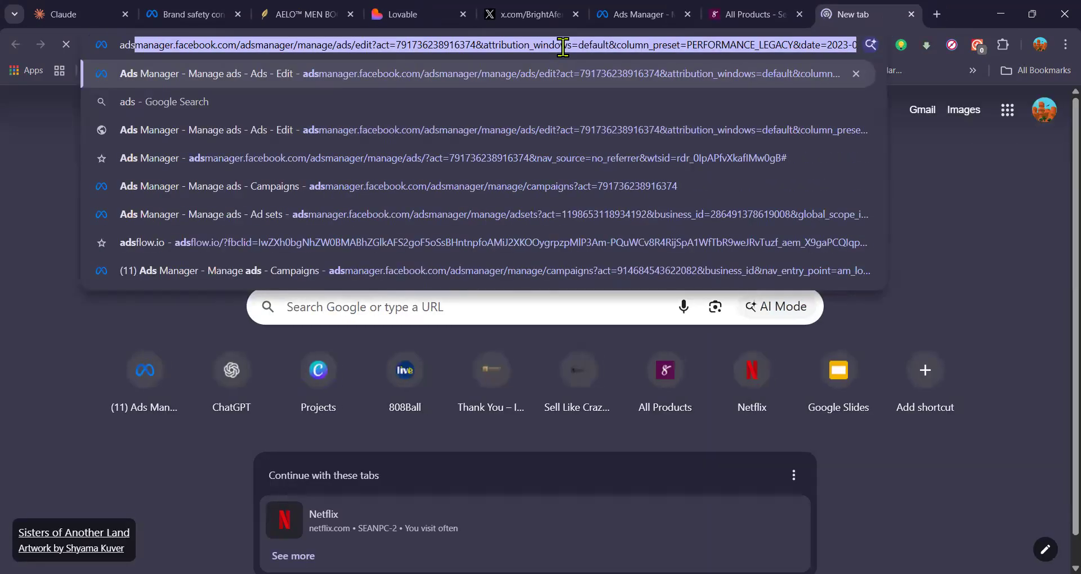
text(manager.f)
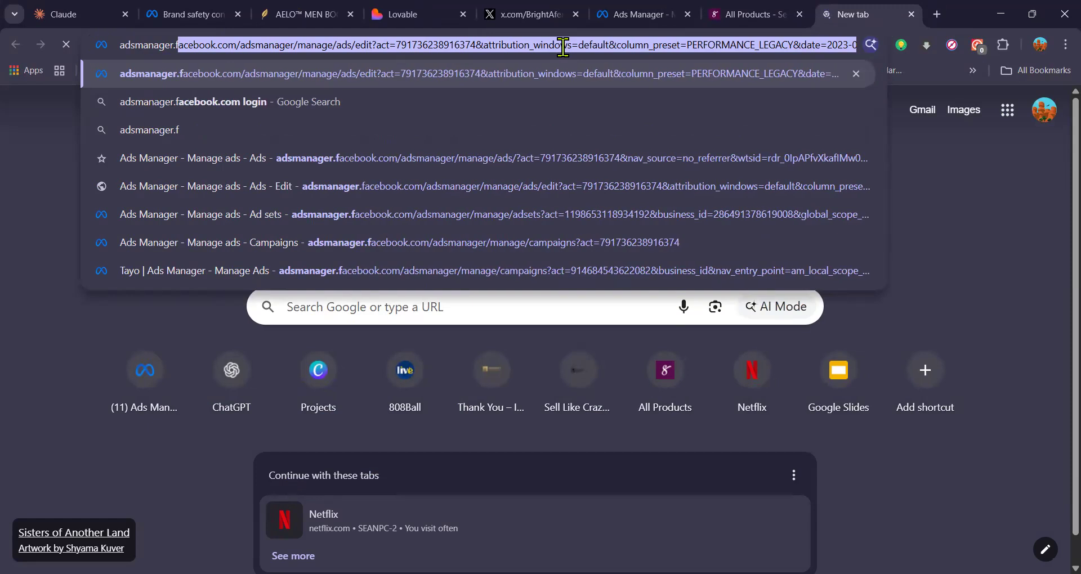
text(acebook)
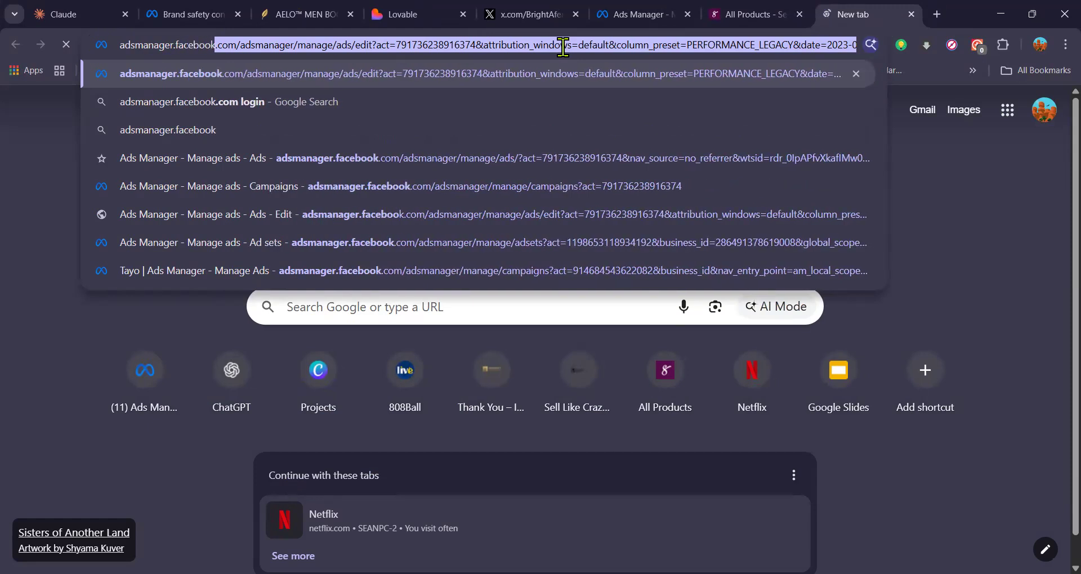
text(.com)
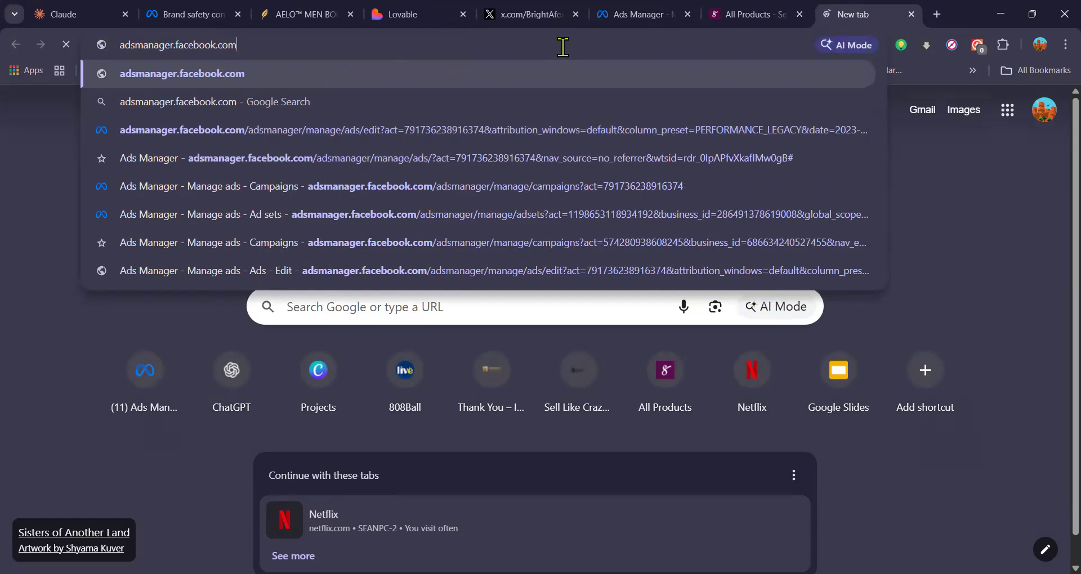
key(Return)
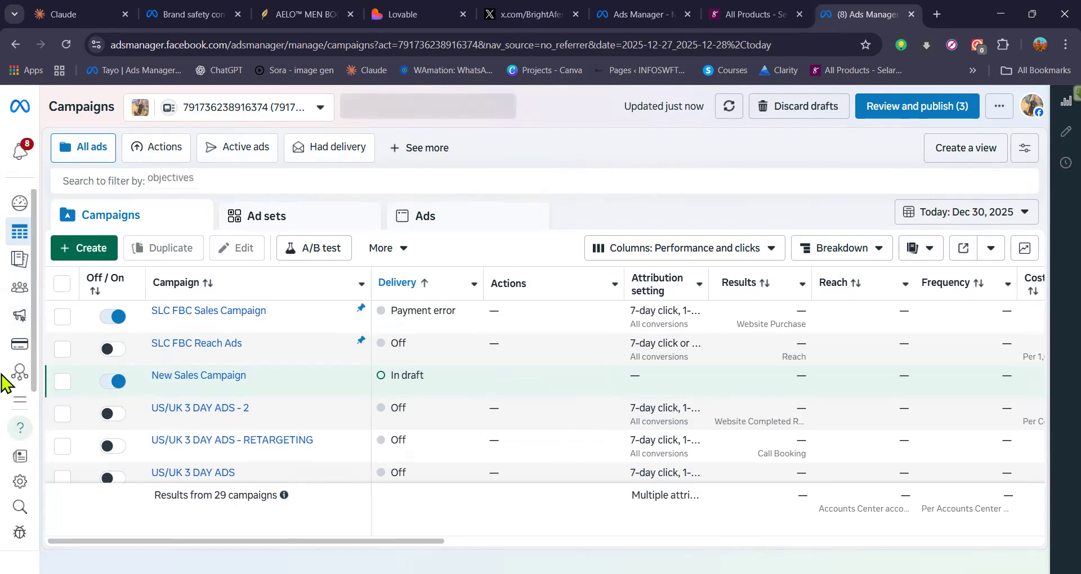
Step: Open Events Manager for the current ad account and continue through the required Facebook account switch
mouse_move(73, 377)
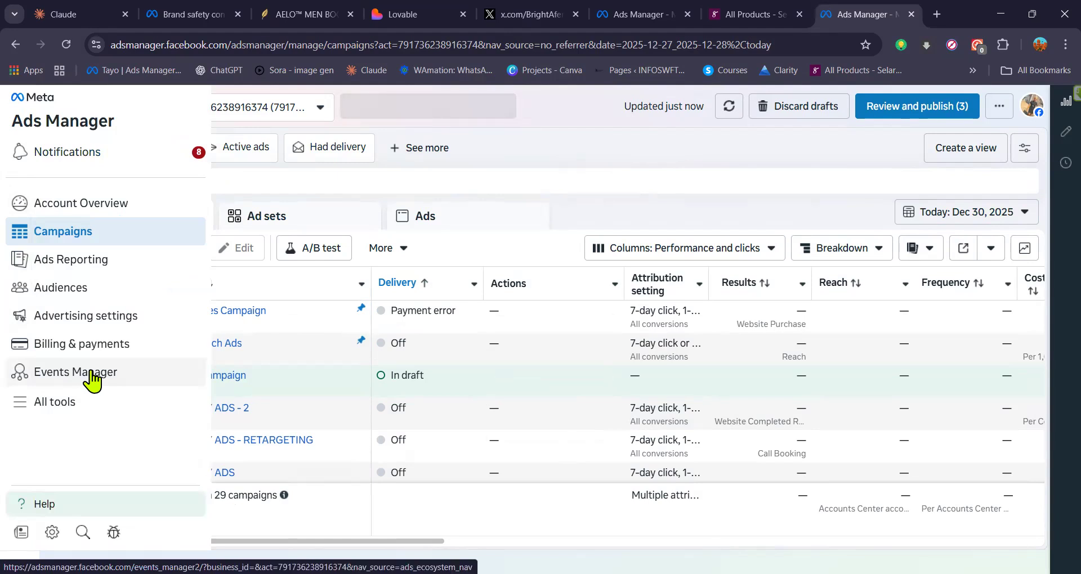
click(90, 373)
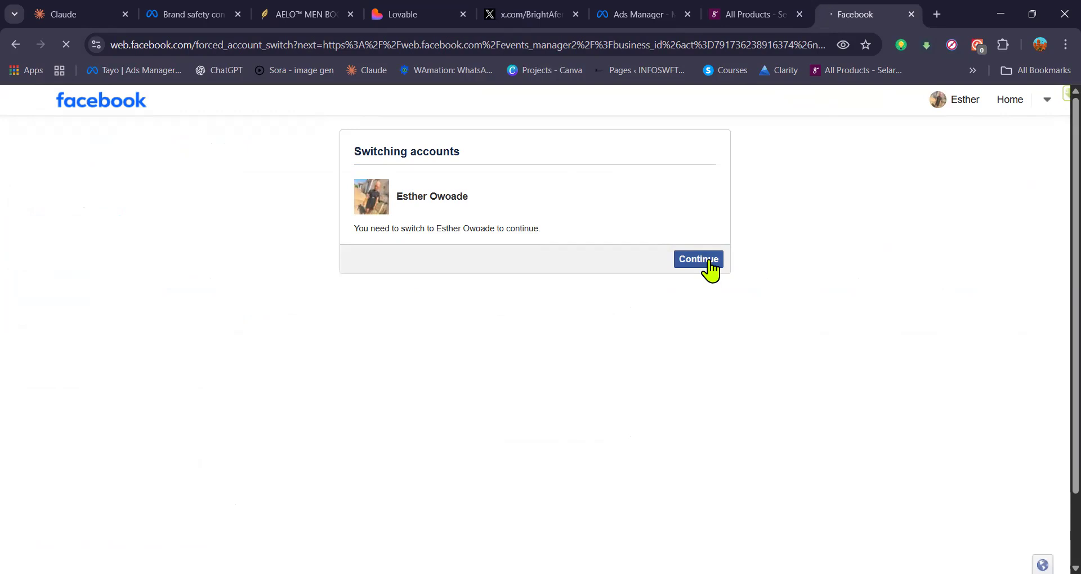
click(710, 265)
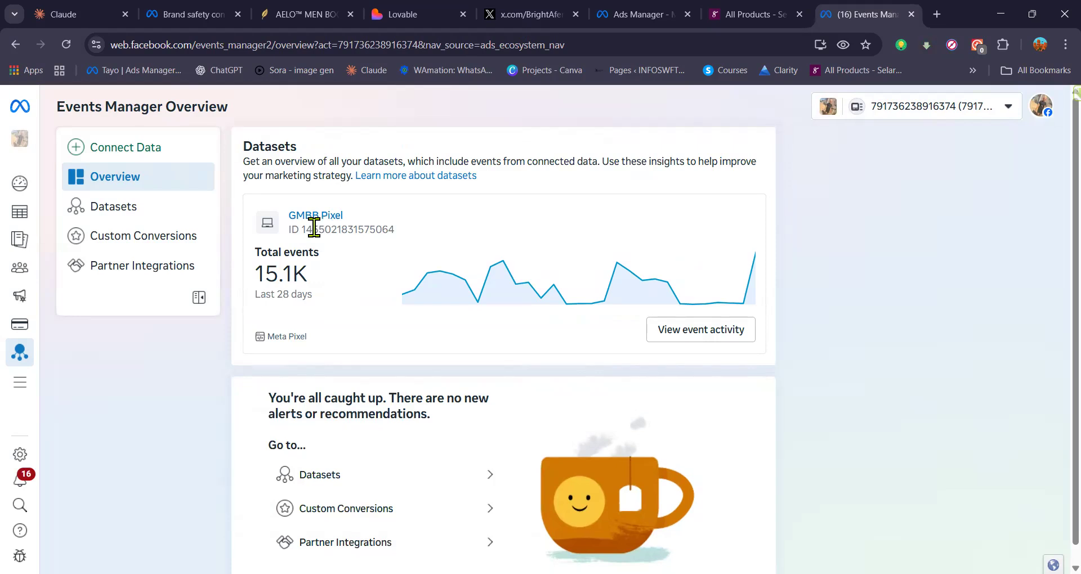
Step: Open the GMBB Pixel dataset from Datasets and copy its pixel ID
drag(301, 231, 405, 245)
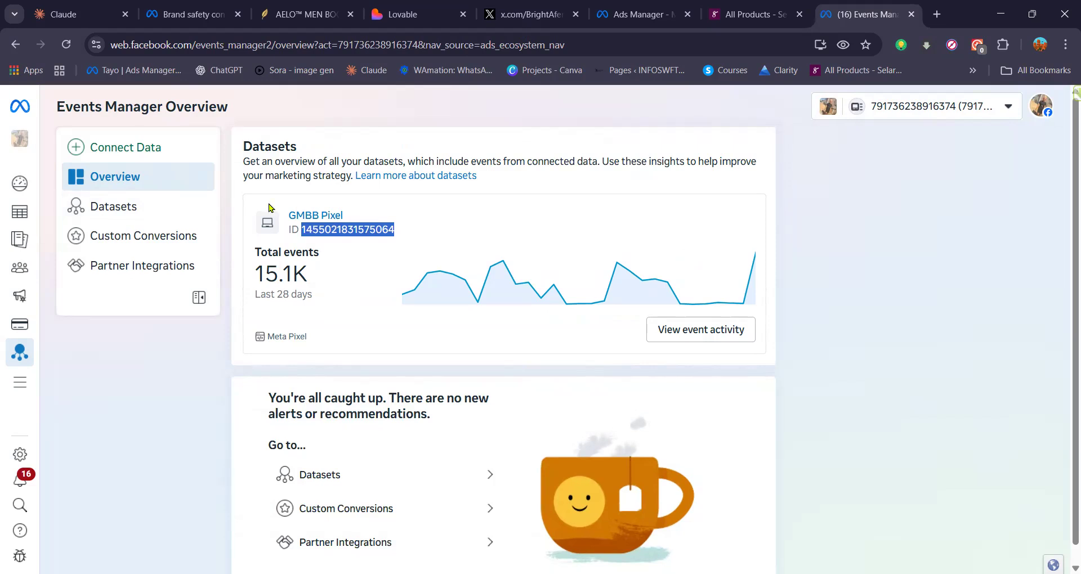
click(131, 216)
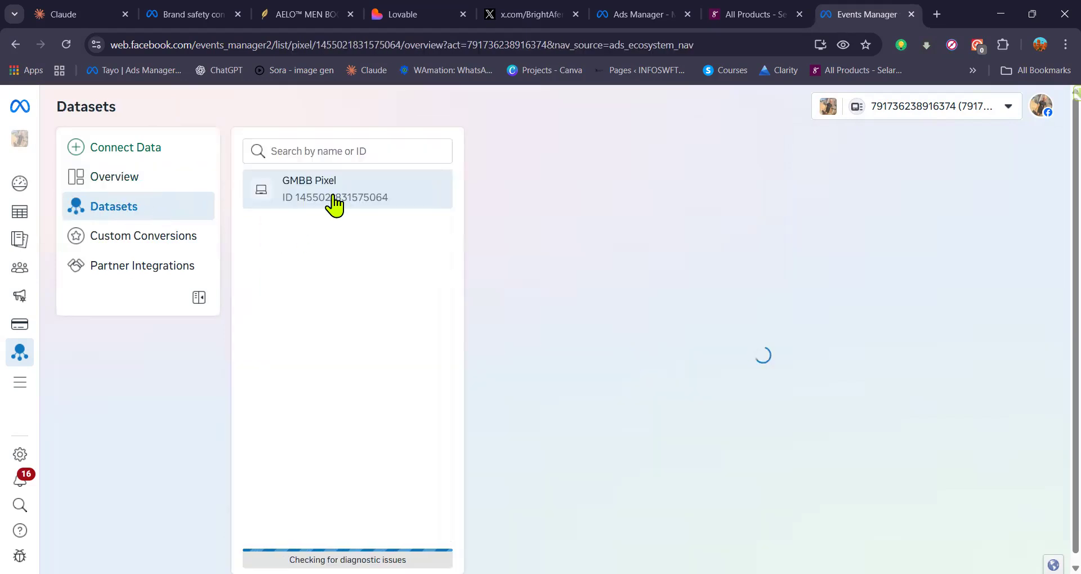
click(301, 203)
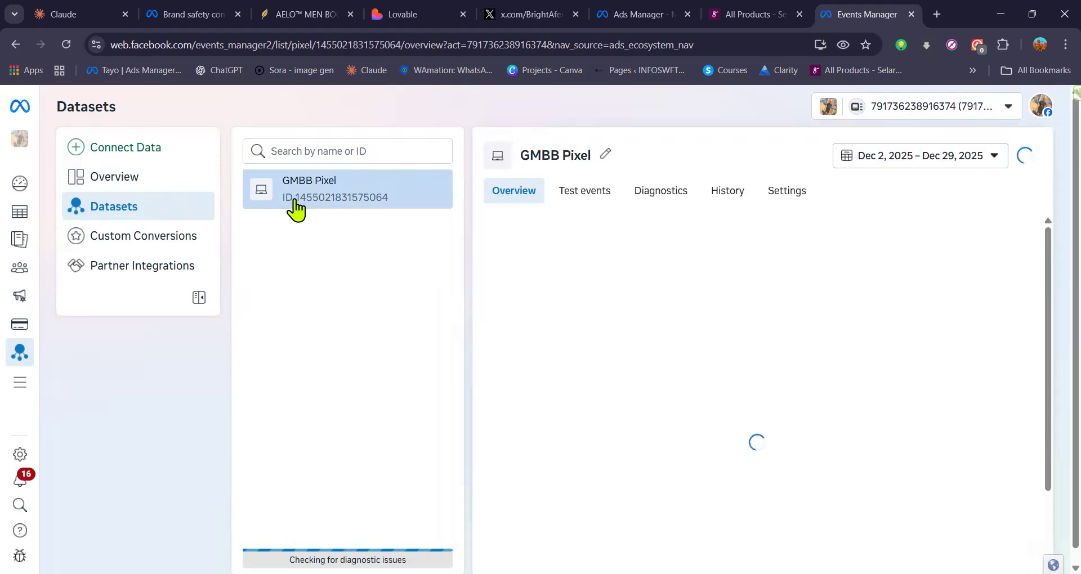
double_click(394, 202)
drag(394, 202, 295, 198)
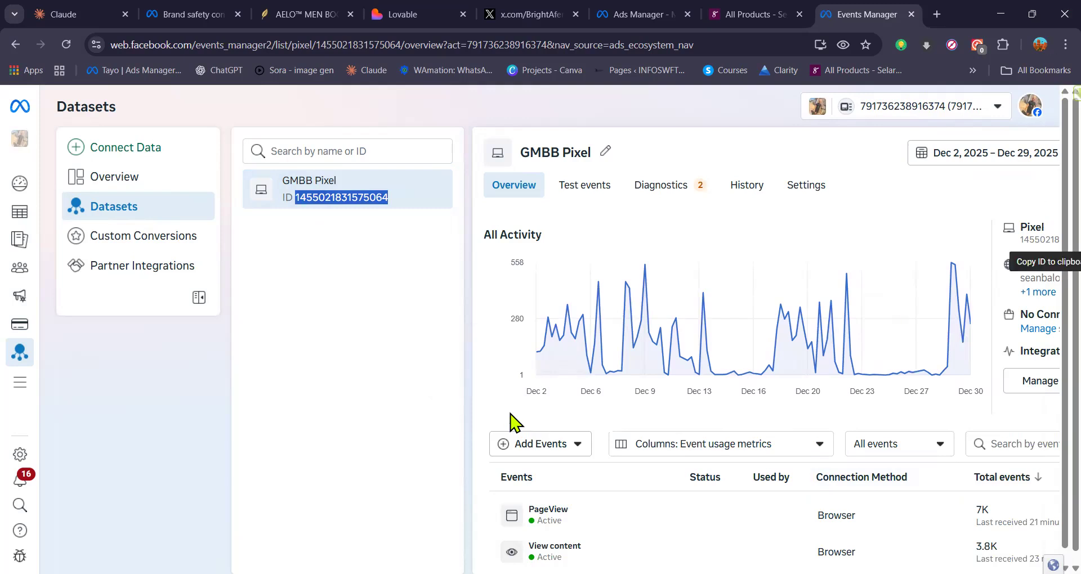
scroll(557, 460, down, 5)
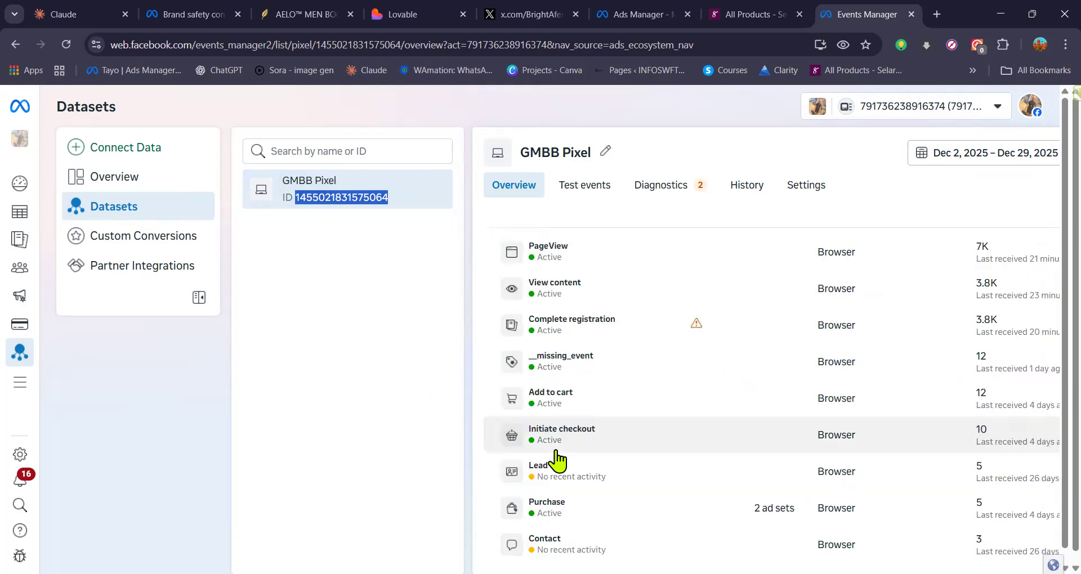
scroll(557, 461, up, 5)
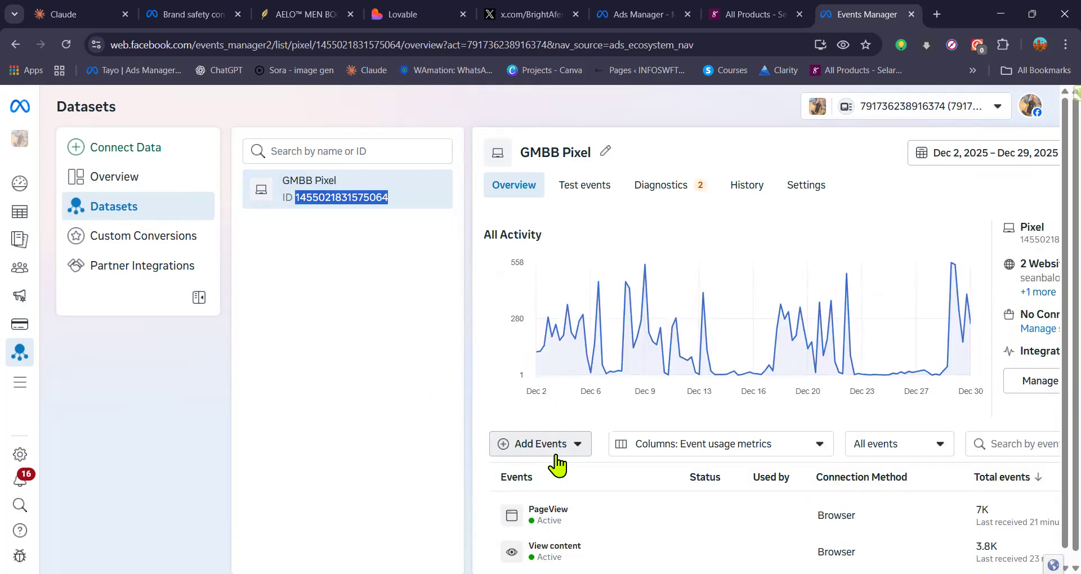
click(1048, 242)
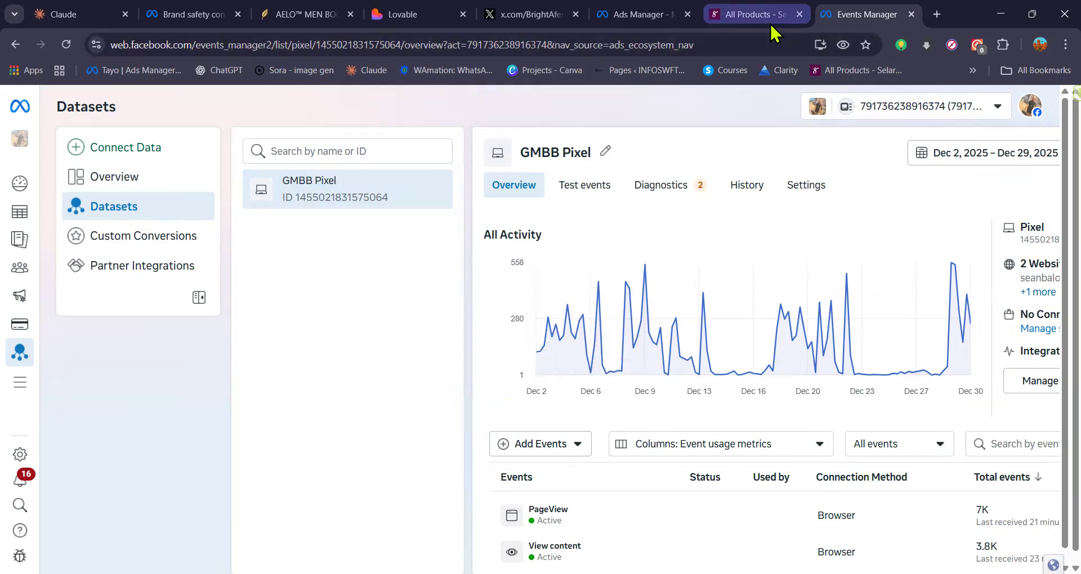
Step: Switch to the Selar tab and open the Facebook Pixel page under Integrations
click(751, 14)
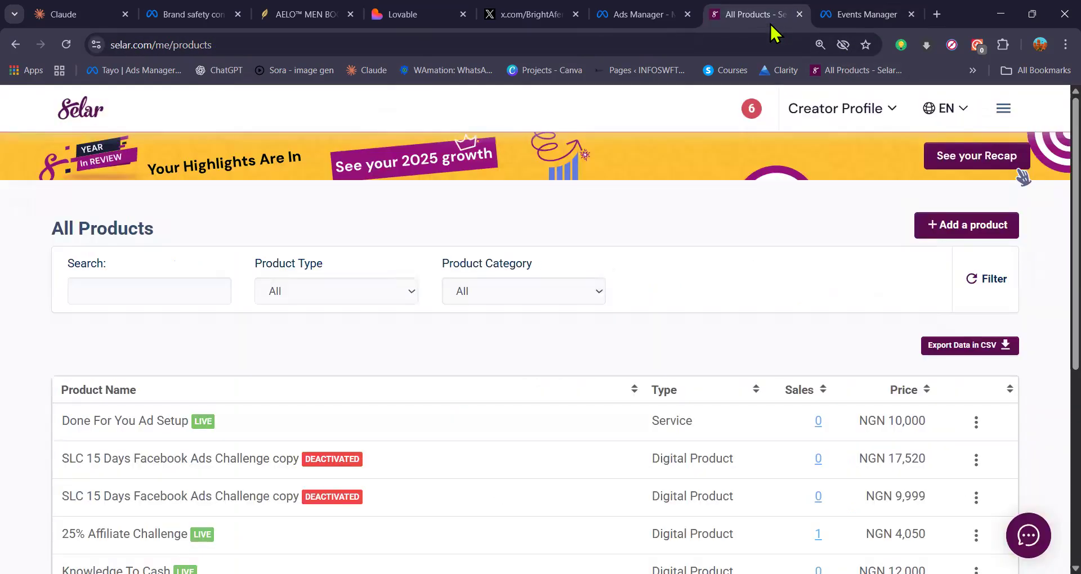
click(1004, 113)
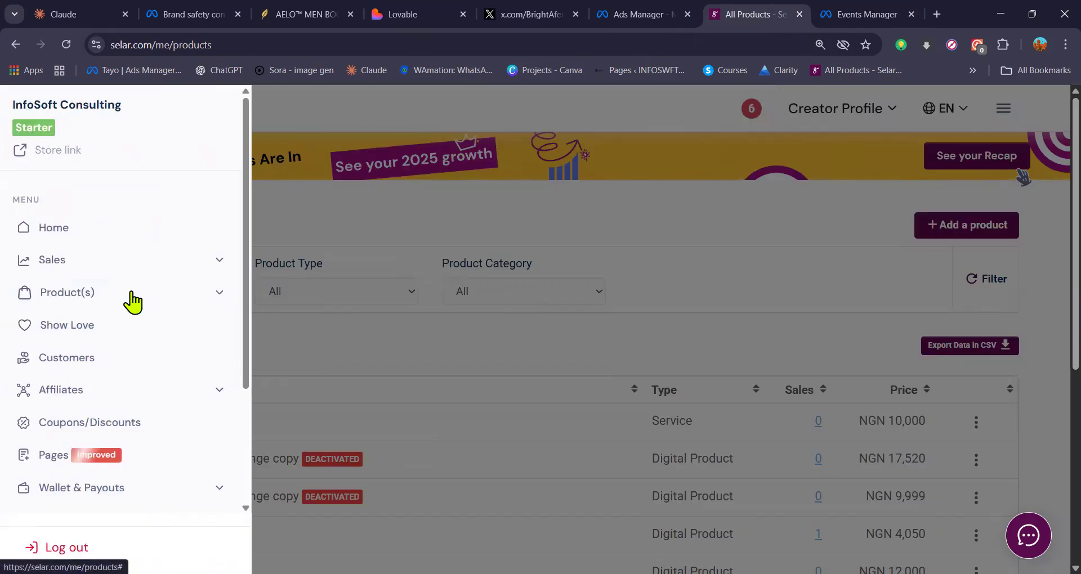
scroll(96, 388, down, 3)
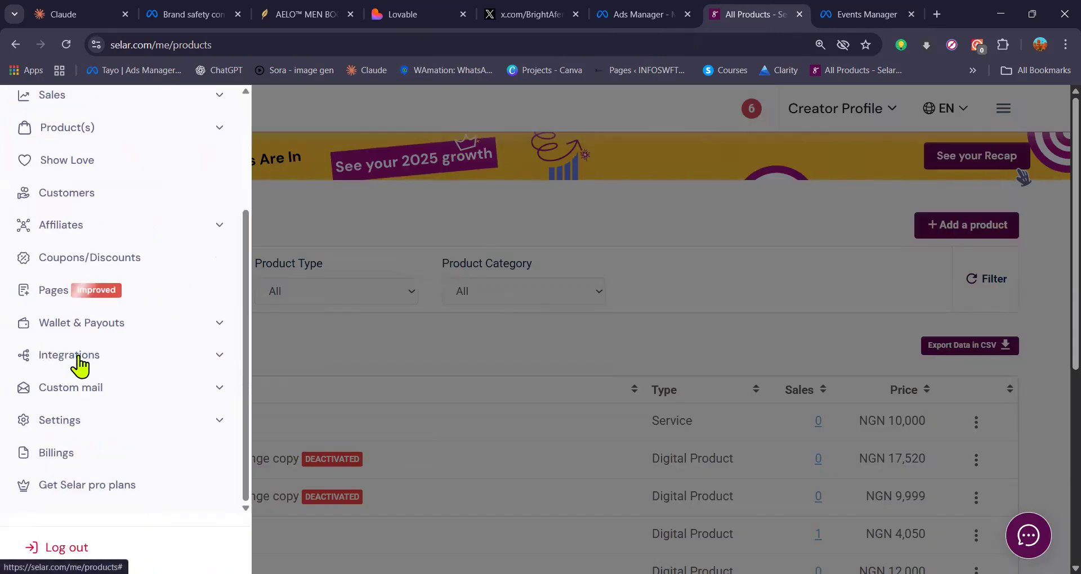
click(81, 365)
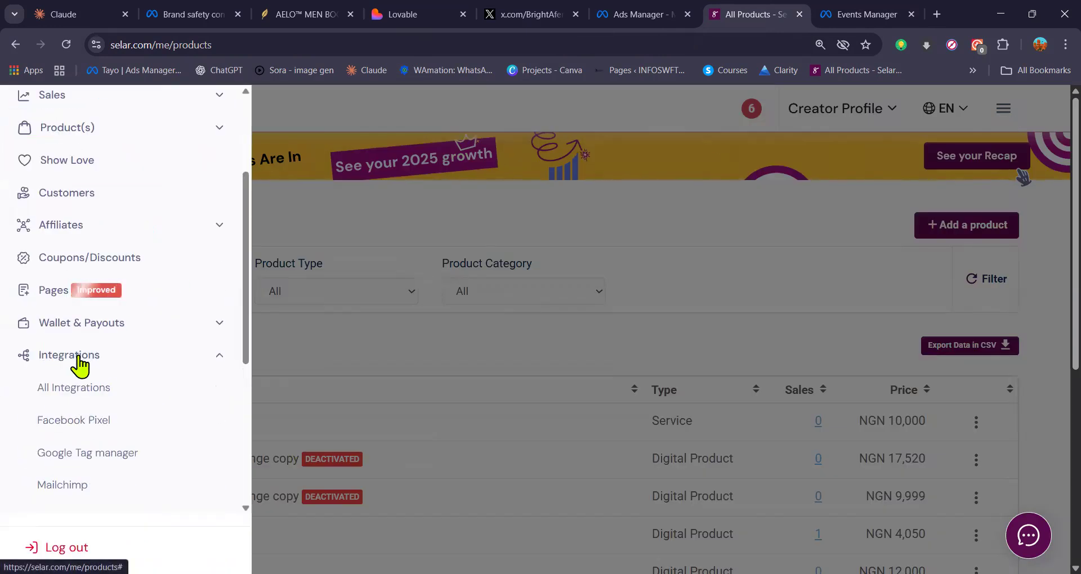
click(87, 421)
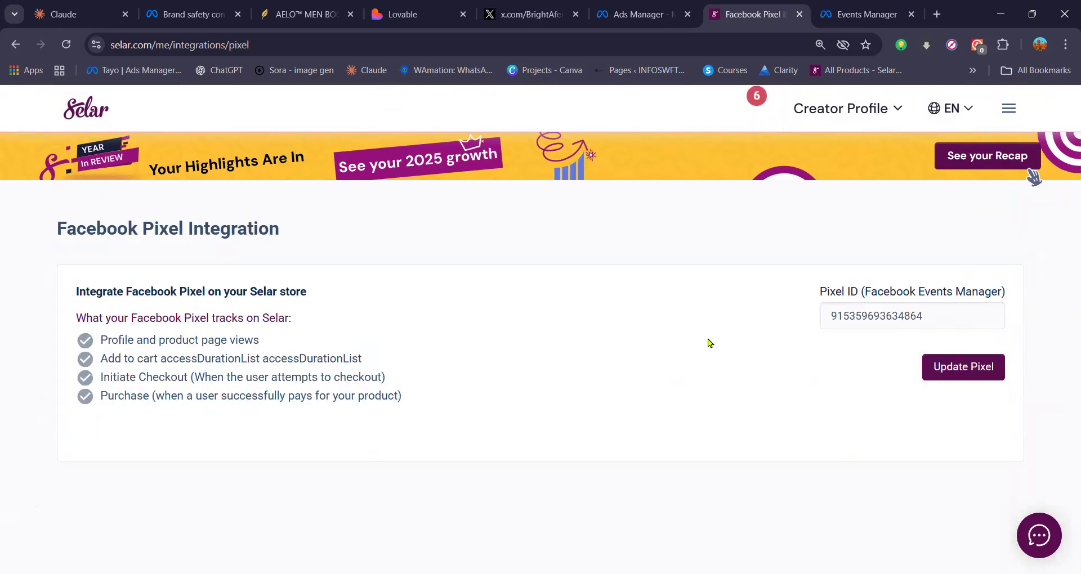
Step: Replace the ID in the Facebook Pixel integration with the copied GMBB Pixel ID
click(930, 319)
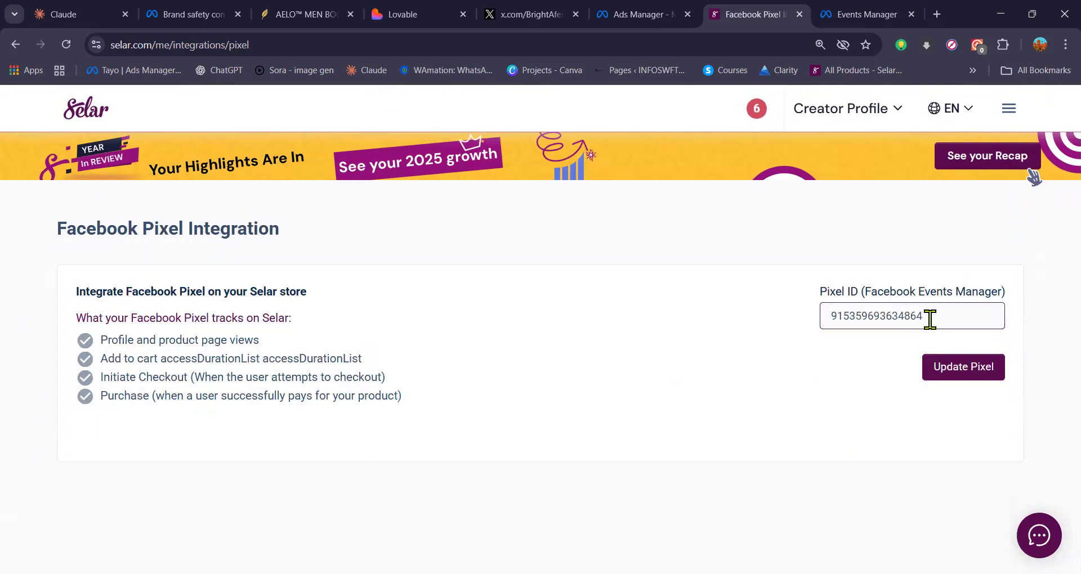
key(ctrl+a)
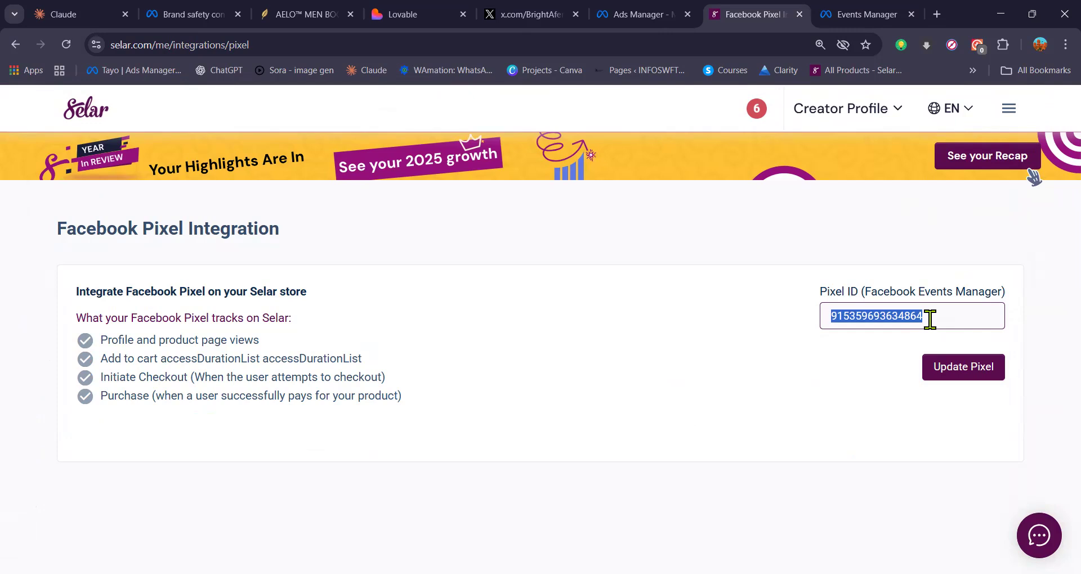
key(ctrl+v)
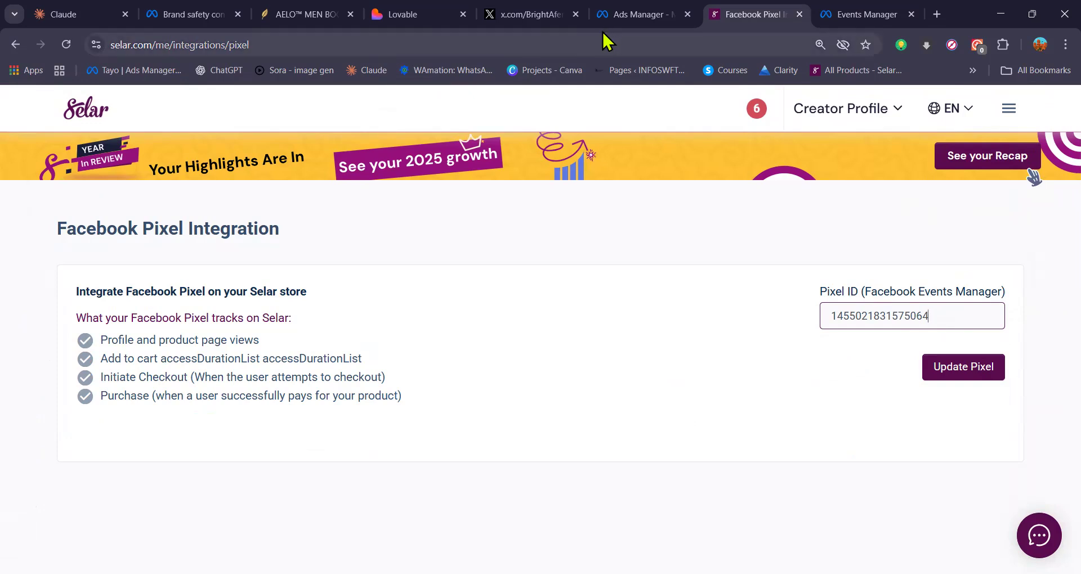
Step: In the earlier Ads Manager tab, switch to the personal profile's ad account that holds the SLC | Nov campaign
click(615, 23)
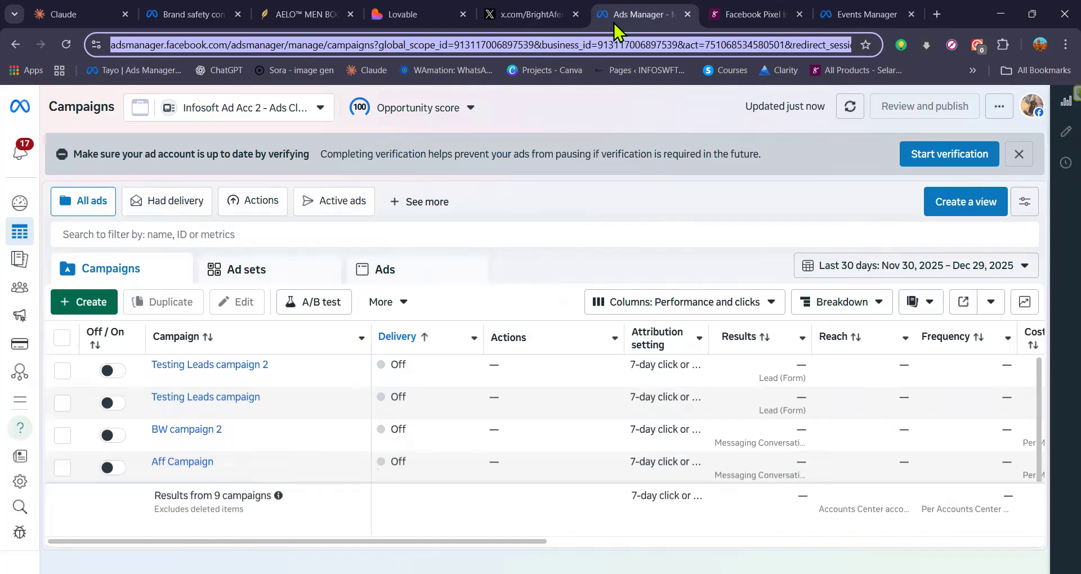
click(319, 103)
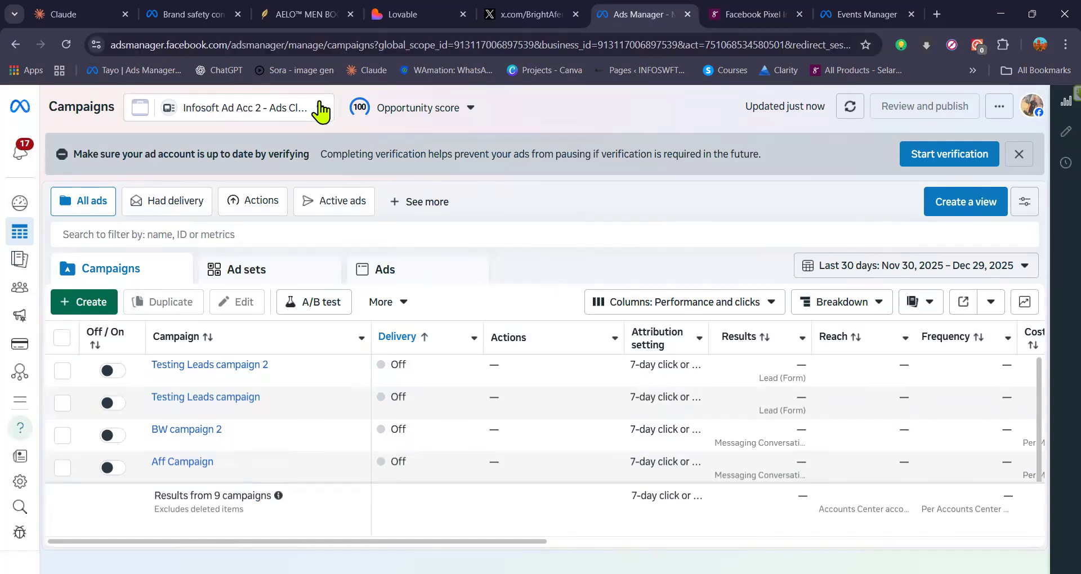
scroll(273, 306, down, 5)
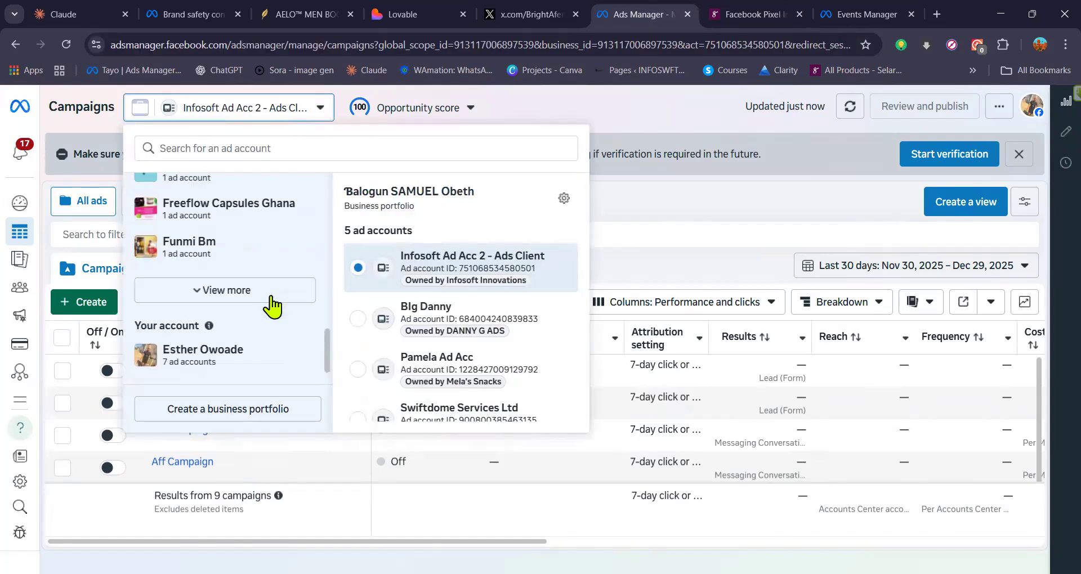
click(225, 356)
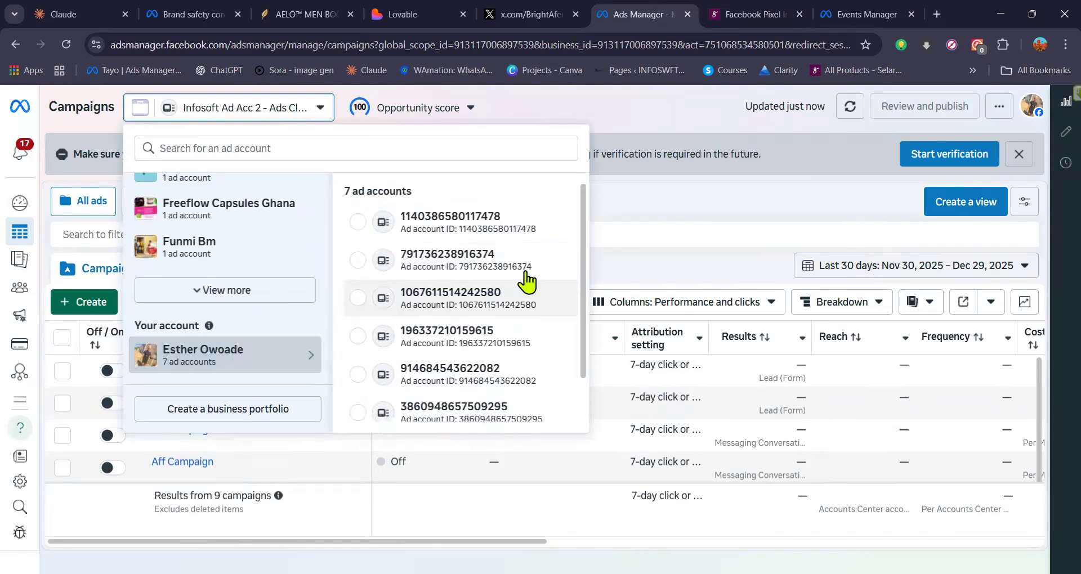
scroll(472, 329, down, 2)
click(499, 339)
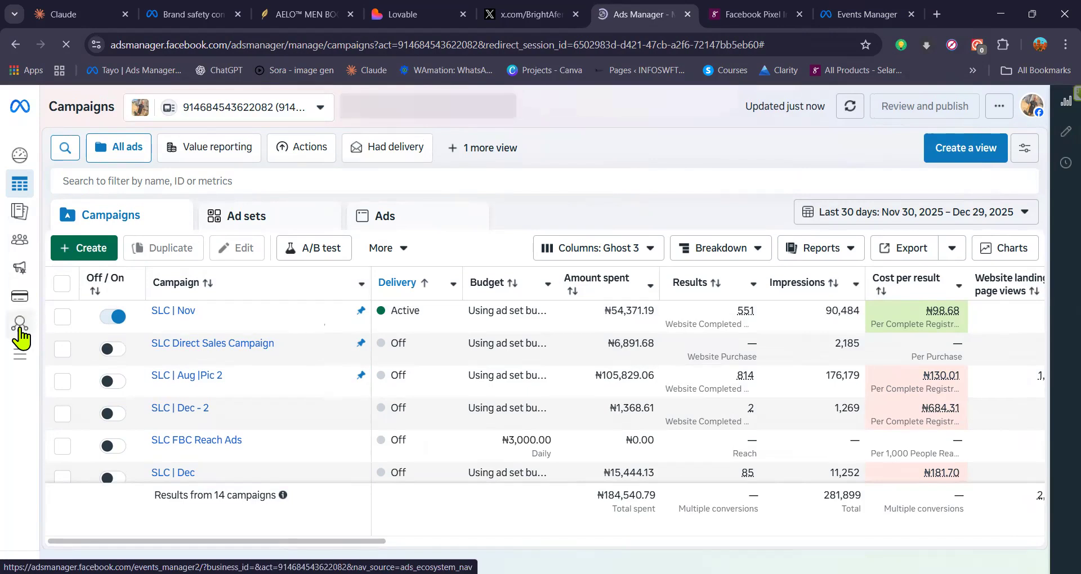
Step: Open Events Manager for this ad account and select the Nat3 dataset's pixel ID under Datasets
mouse_move(59, 336)
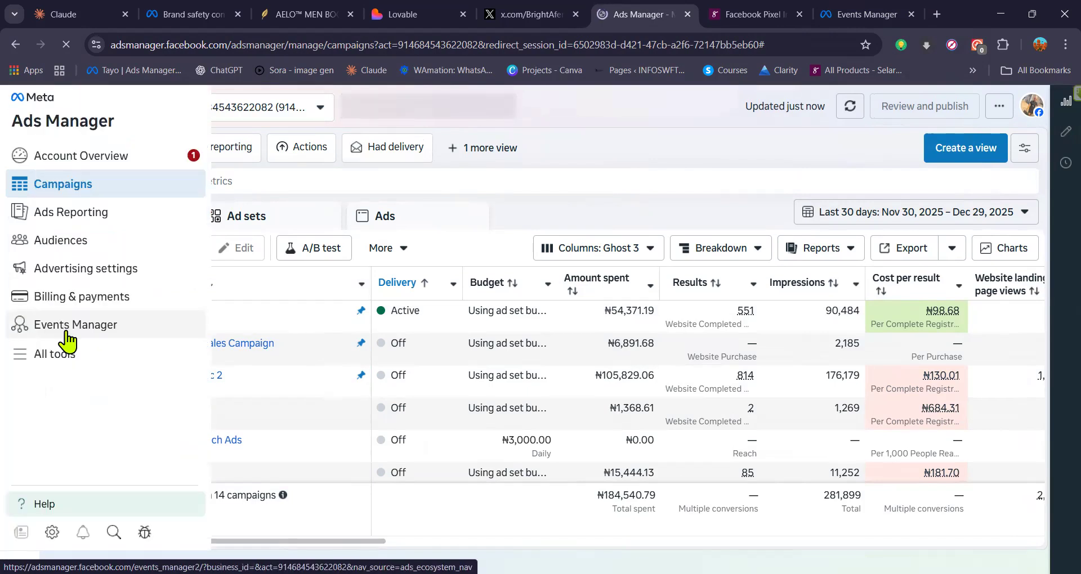
click(52, 328)
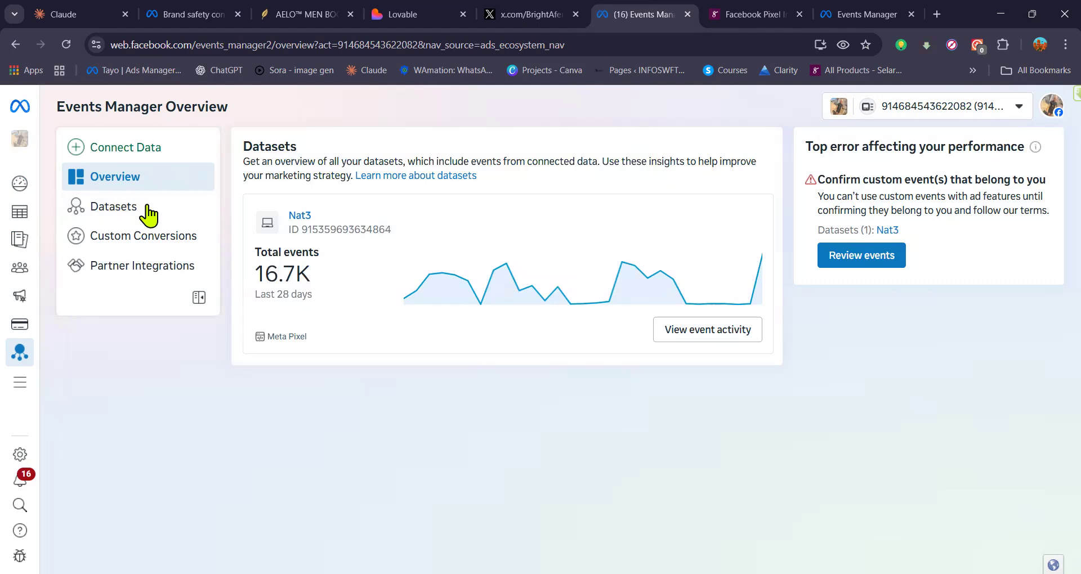
click(148, 214)
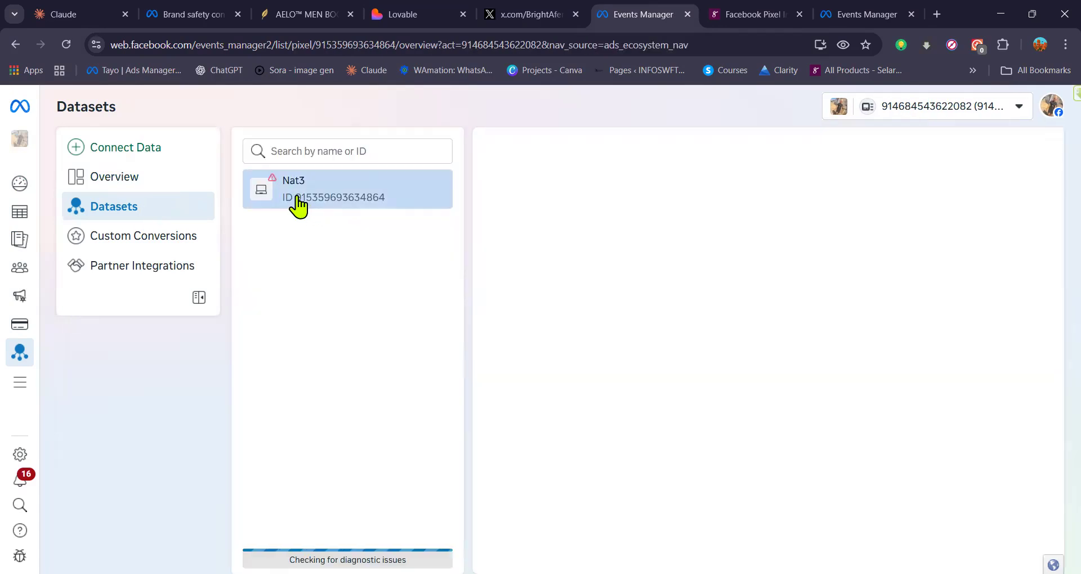
double_click(297, 198)
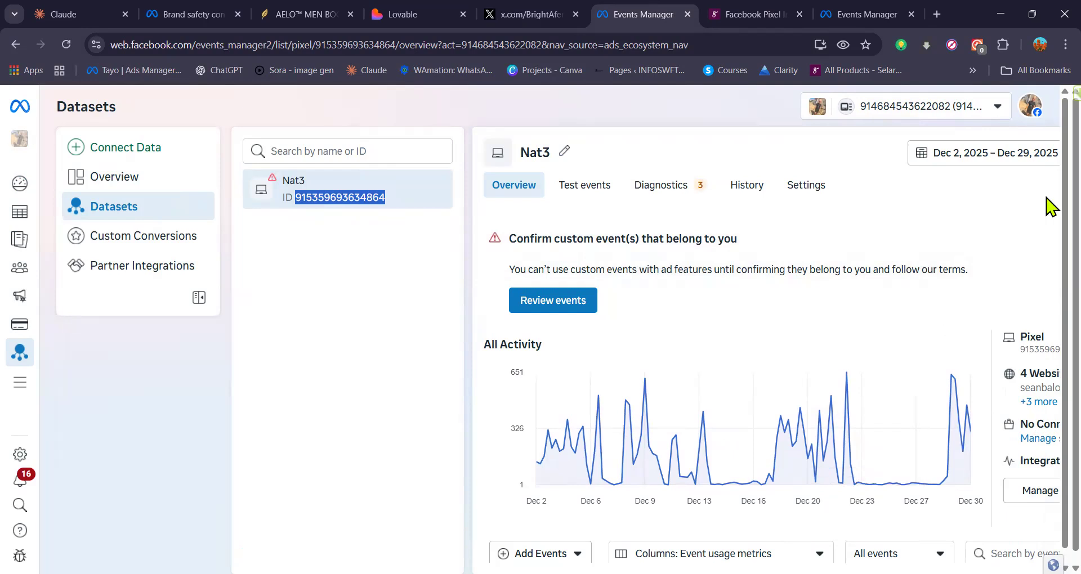
click(1065, 45)
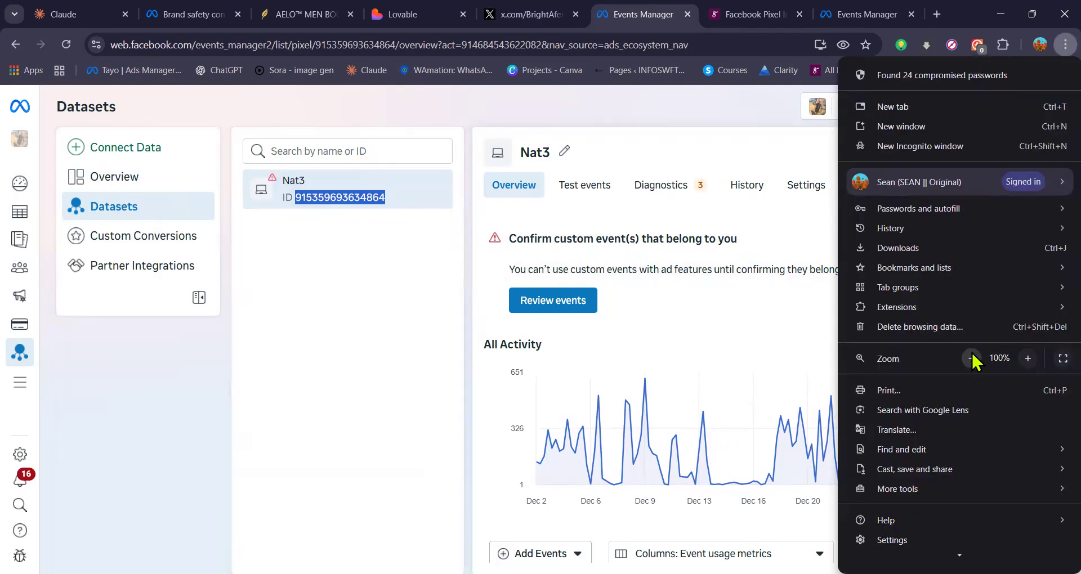
click(971, 358)
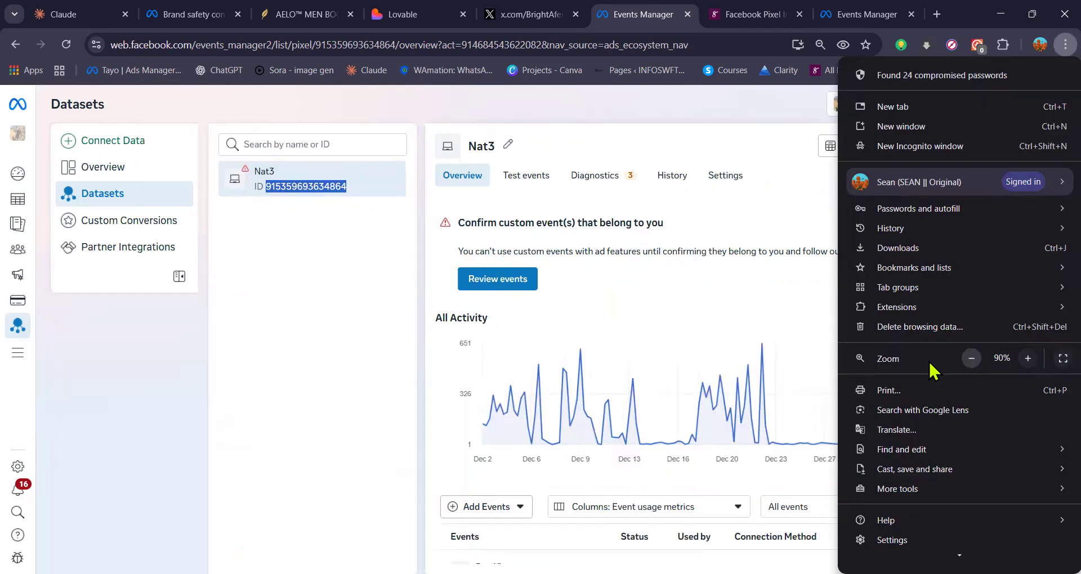
click(757, 375)
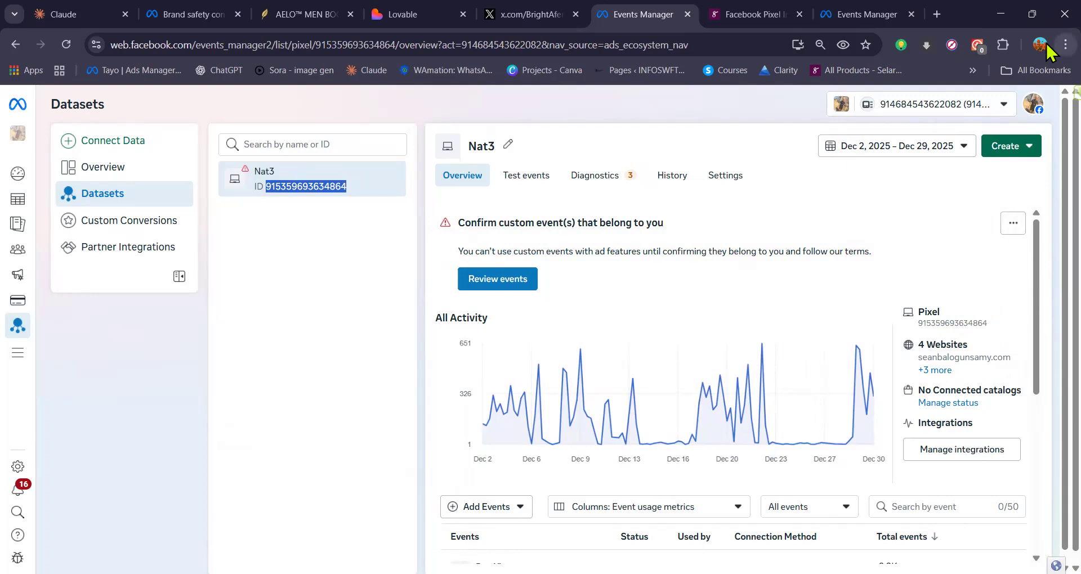
click(1065, 44)
click(1028, 358)
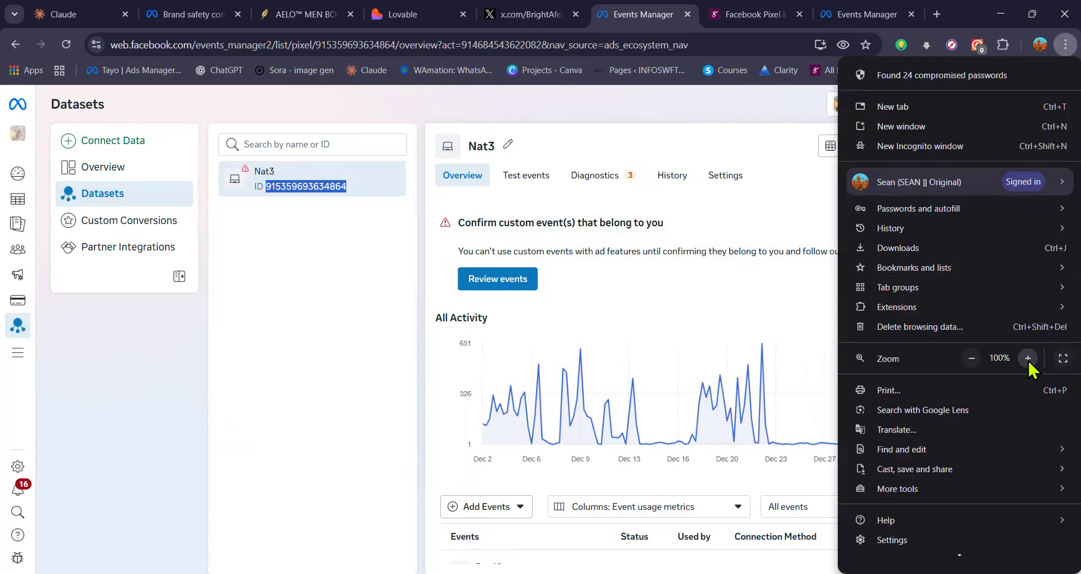
click(735, 342)
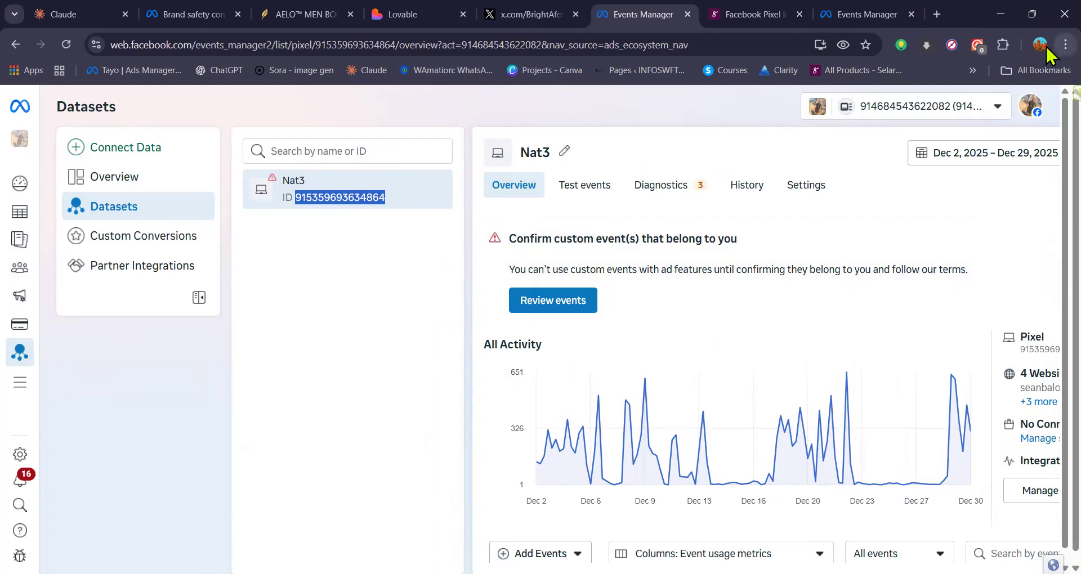
Step: Reduce the browser zoom to 90% and copy the Nat3 pixel ID from the dataset's overview
click(1065, 45)
click(971, 359)
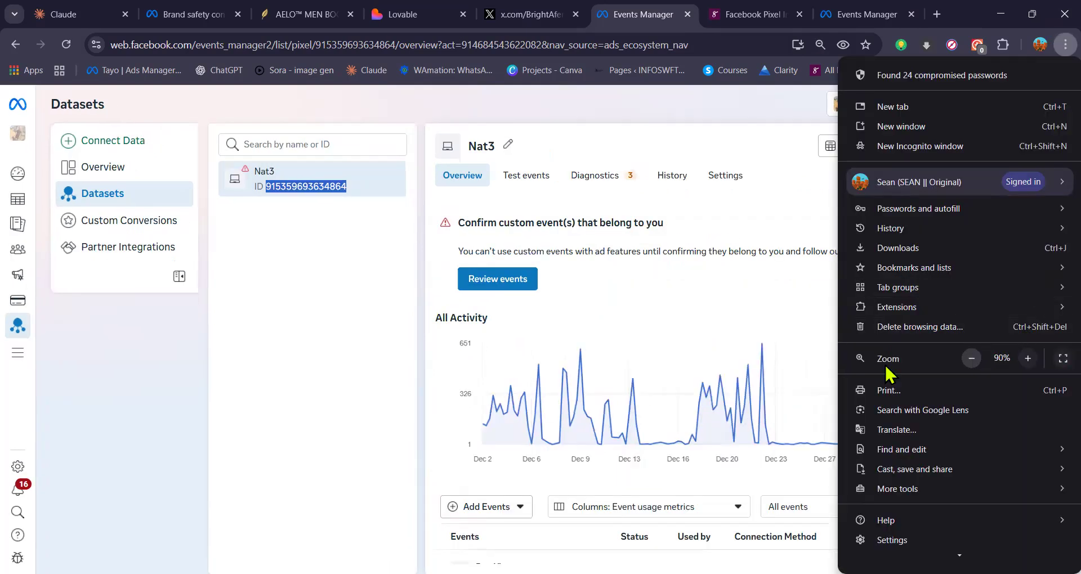
click(795, 308)
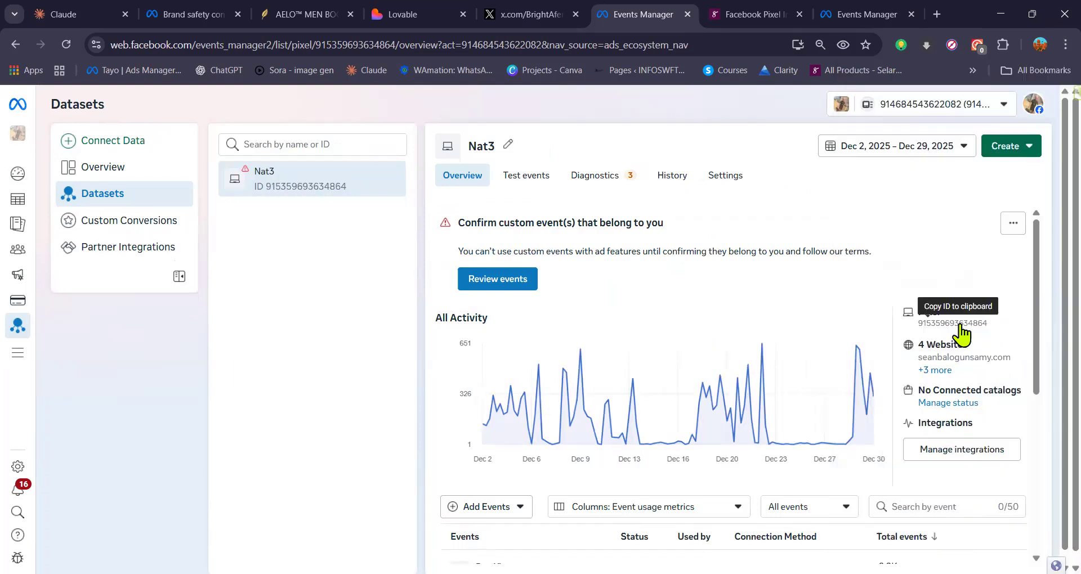
click(962, 326)
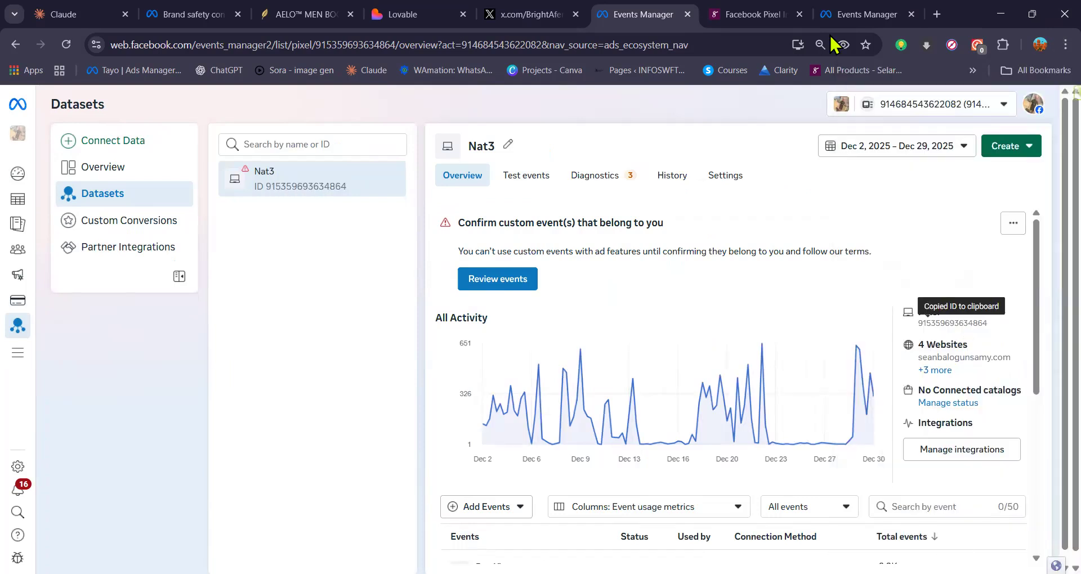
Step: Switch to the Selar tab and reload the Facebook Pixel page from the Integrations section
key(ctrl+Tab)
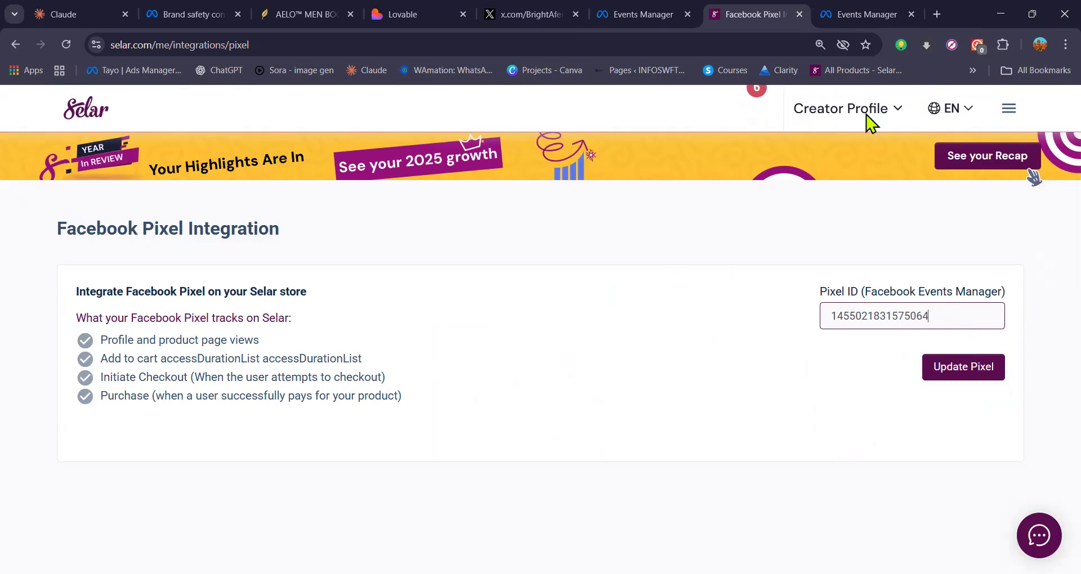
click(1009, 109)
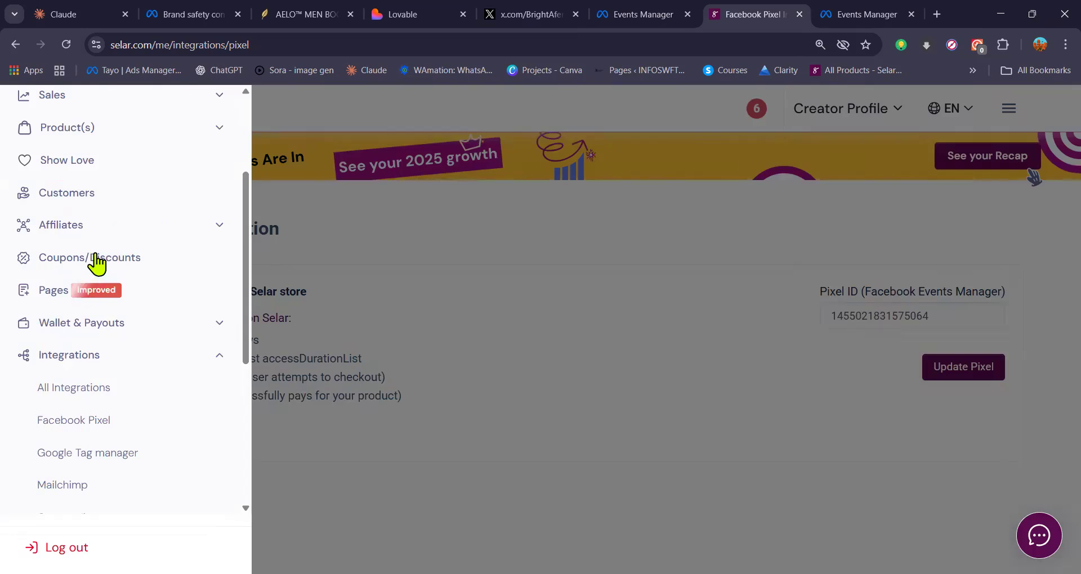
click(76, 357)
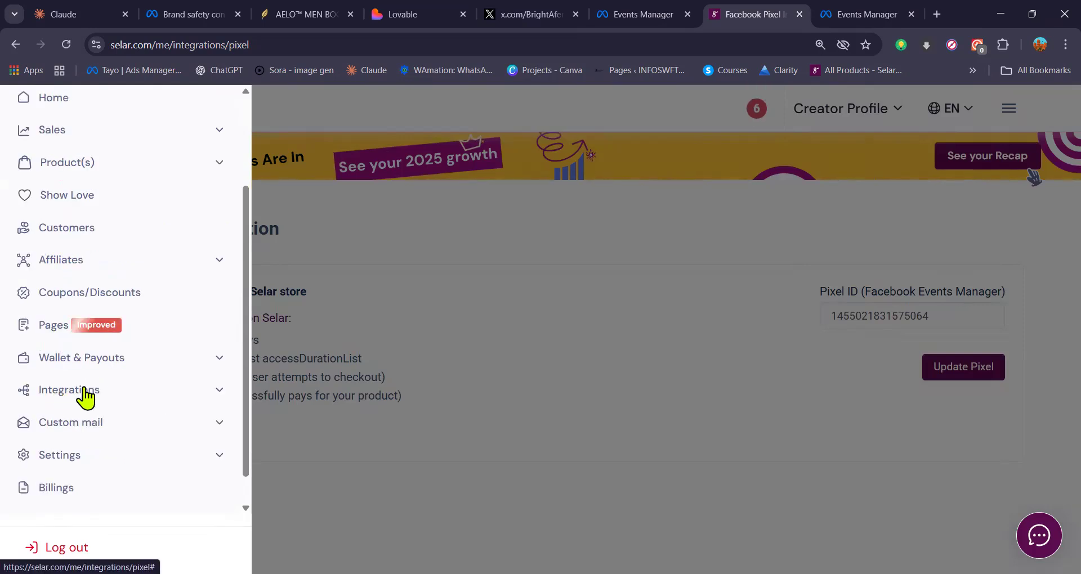
click(84, 395)
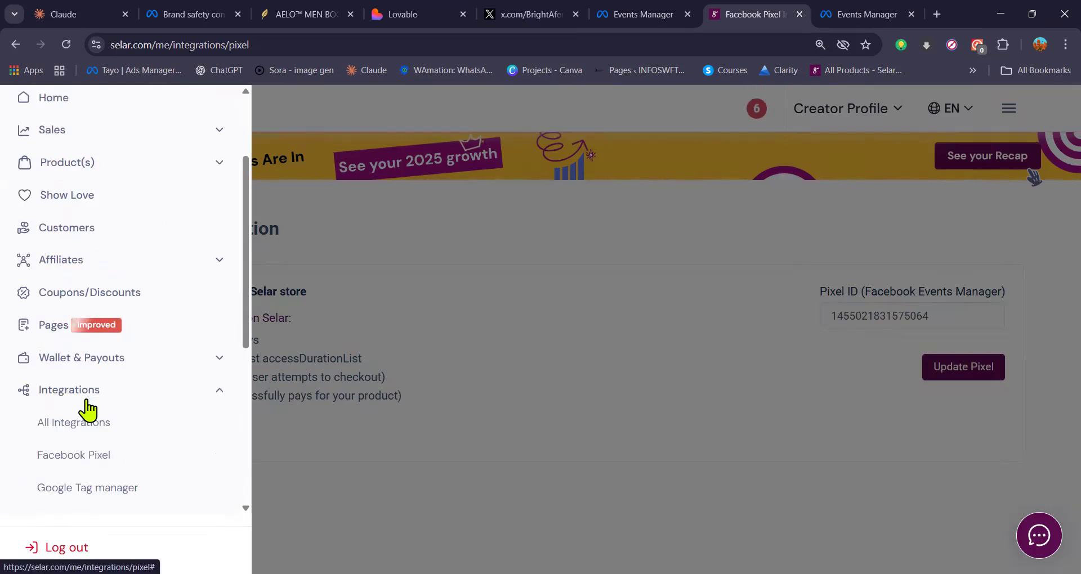
click(90, 459)
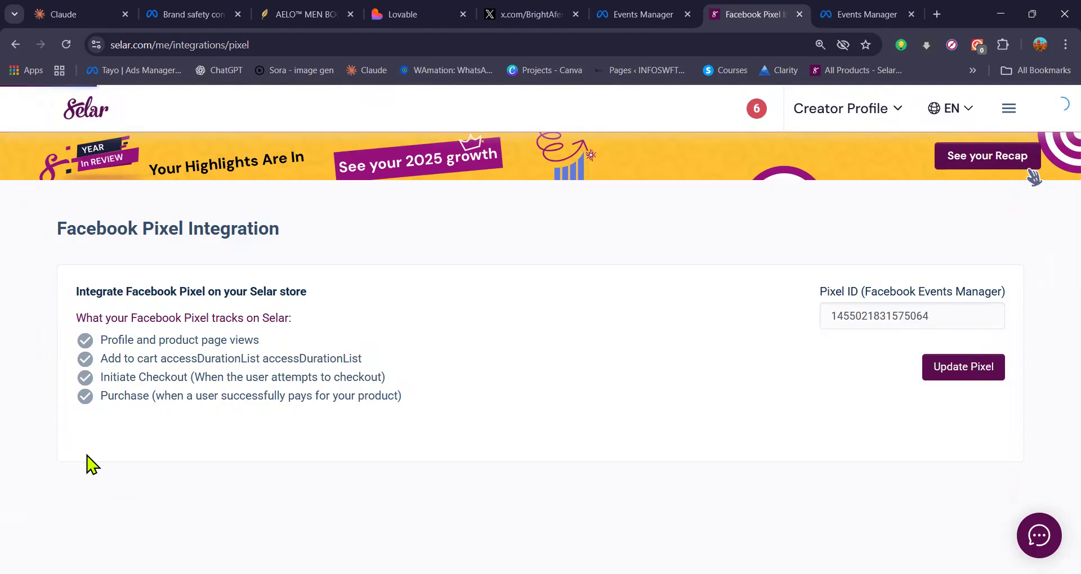
Step: Replace the pixel ID in the Facebook Pixel integration with the Nat3 pixel ID and update the pixel
double_click(861, 314)
key(BackSpace)
click(810, 367)
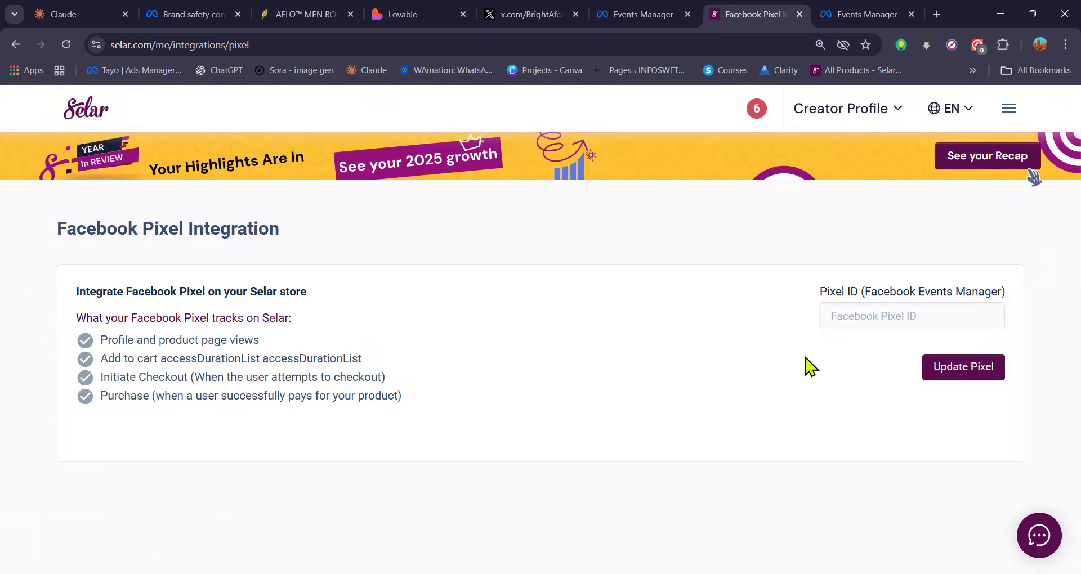
click(895, 315)
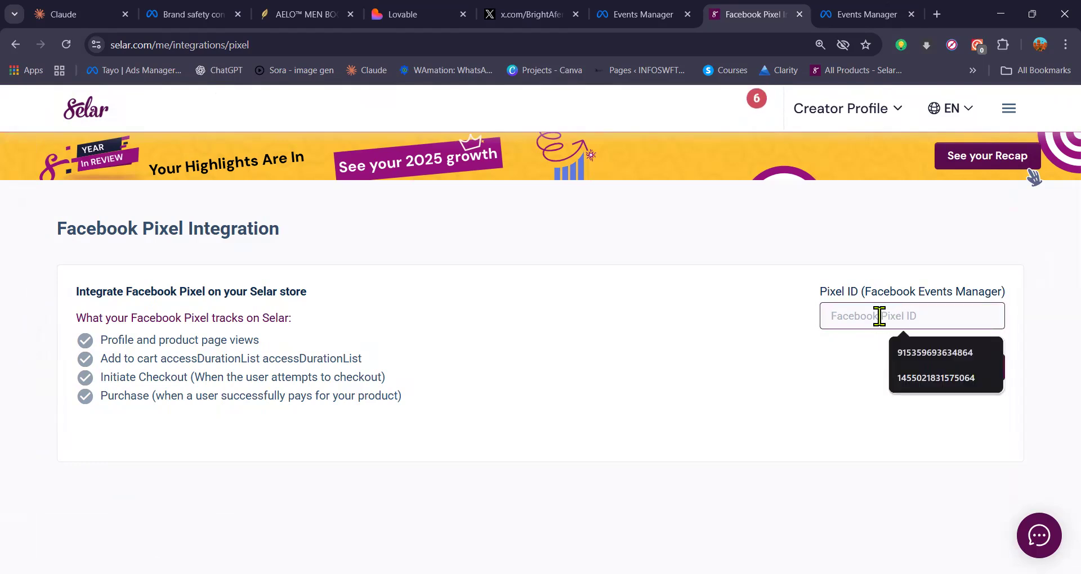
key(Down)
key(Return)
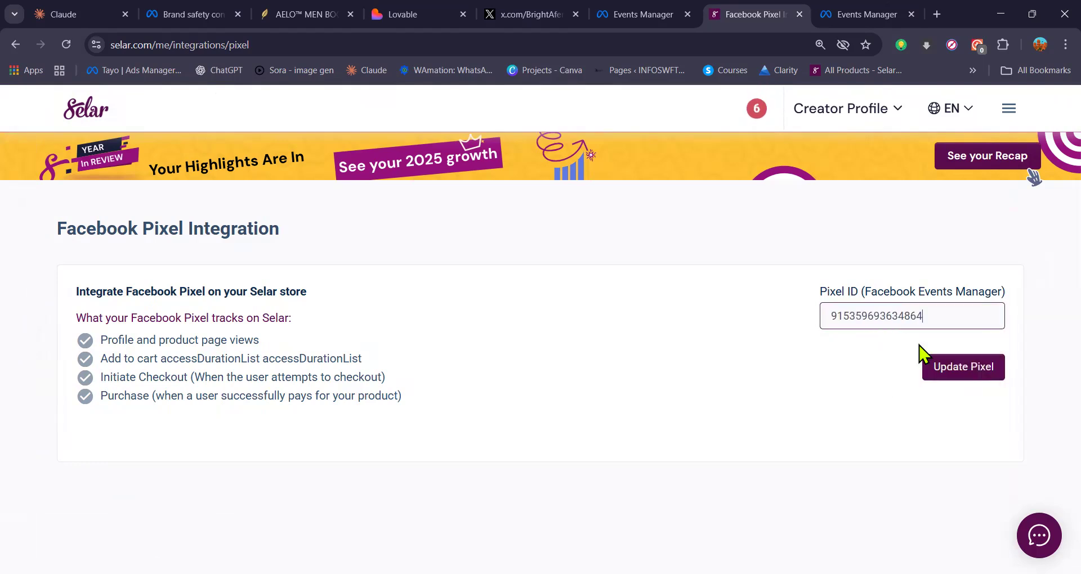
click(964, 383)
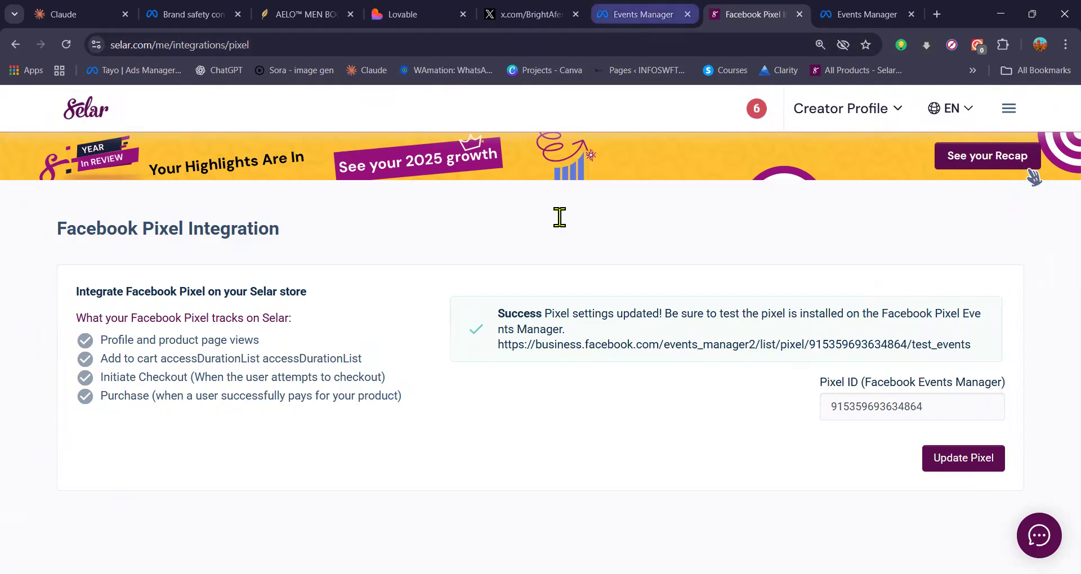
Step: In the Nat3 dataset in Events Manager, review the tracked events and view the options for adding events
scroll(514, 434, down, 6)
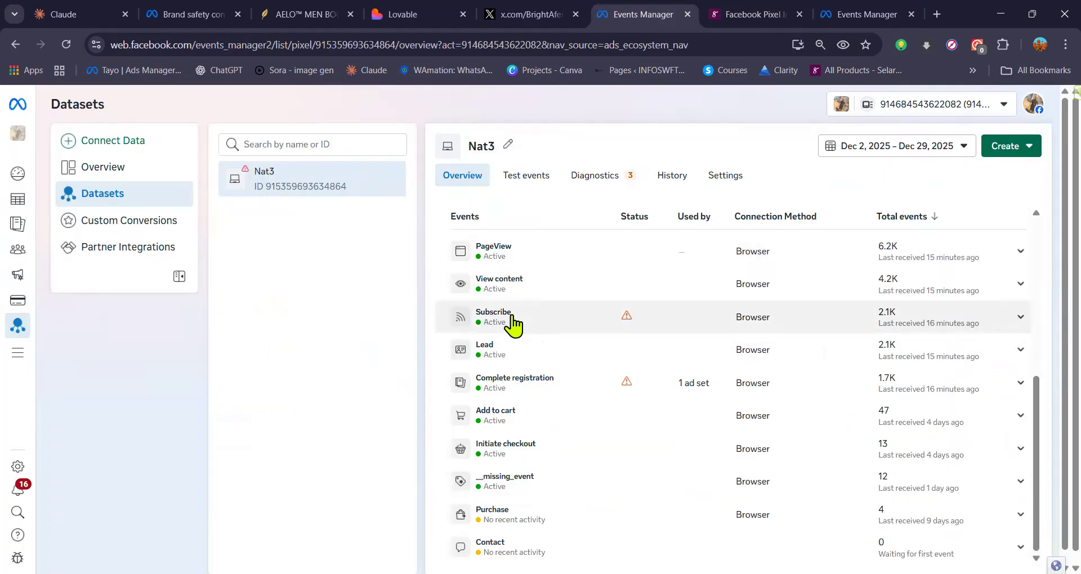
scroll(514, 322, up, 5)
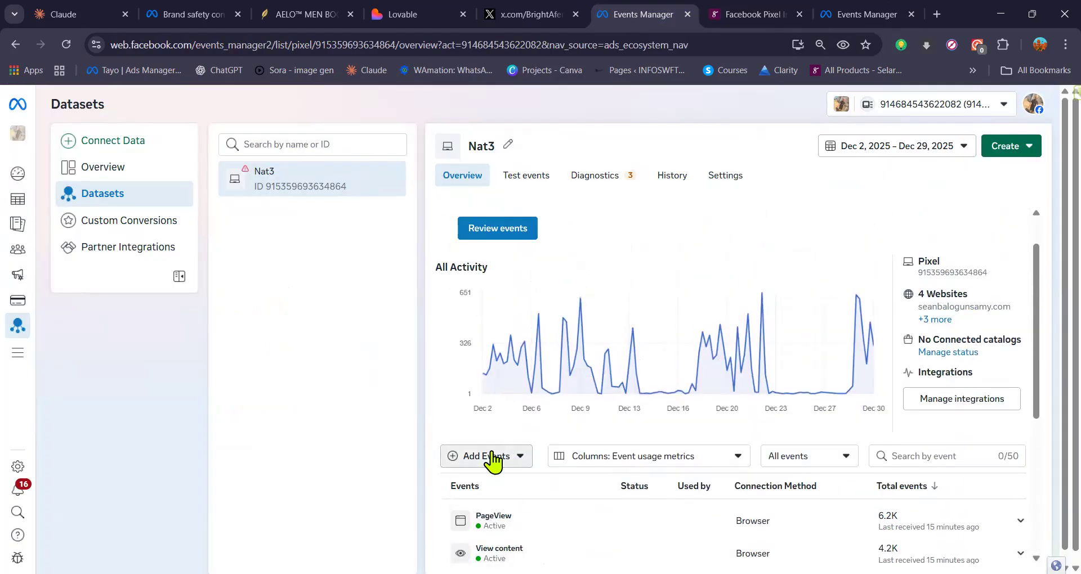
click(491, 456)
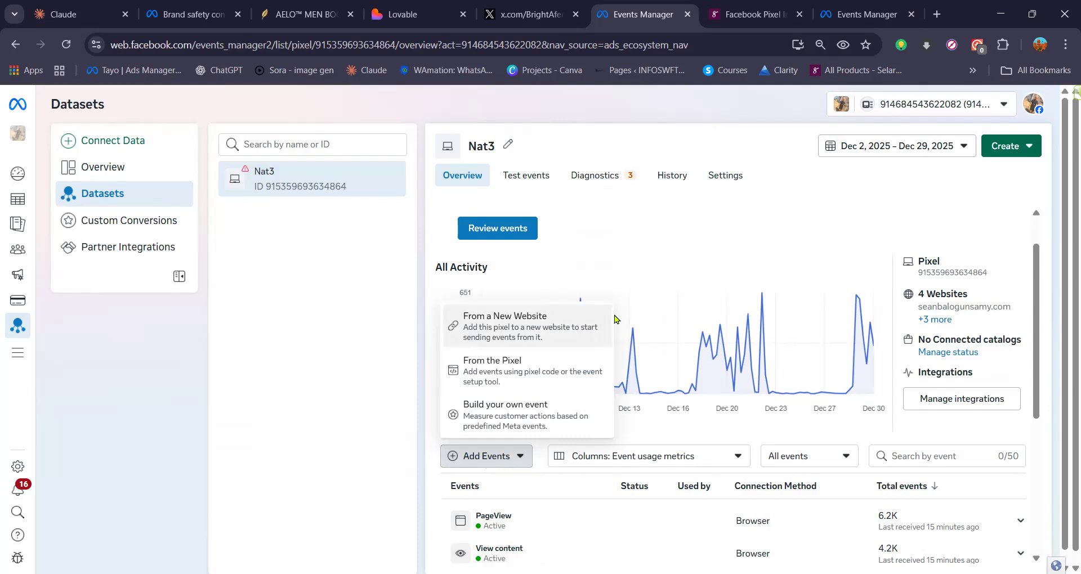
Step: Return to Selar's product list and open the public link of the Done For You Ad Setup product
click(791, 21)
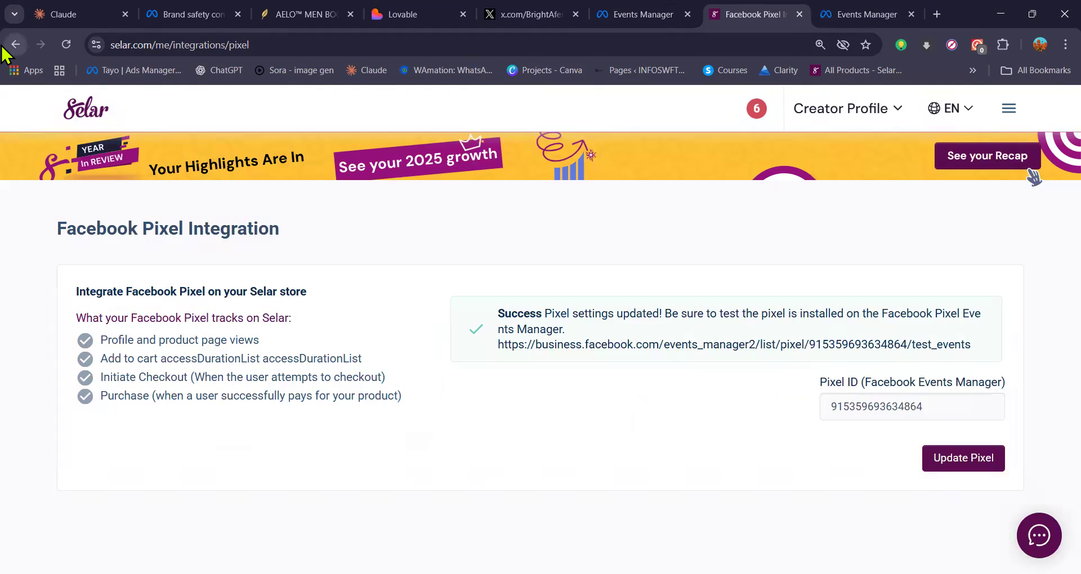
click(13, 46)
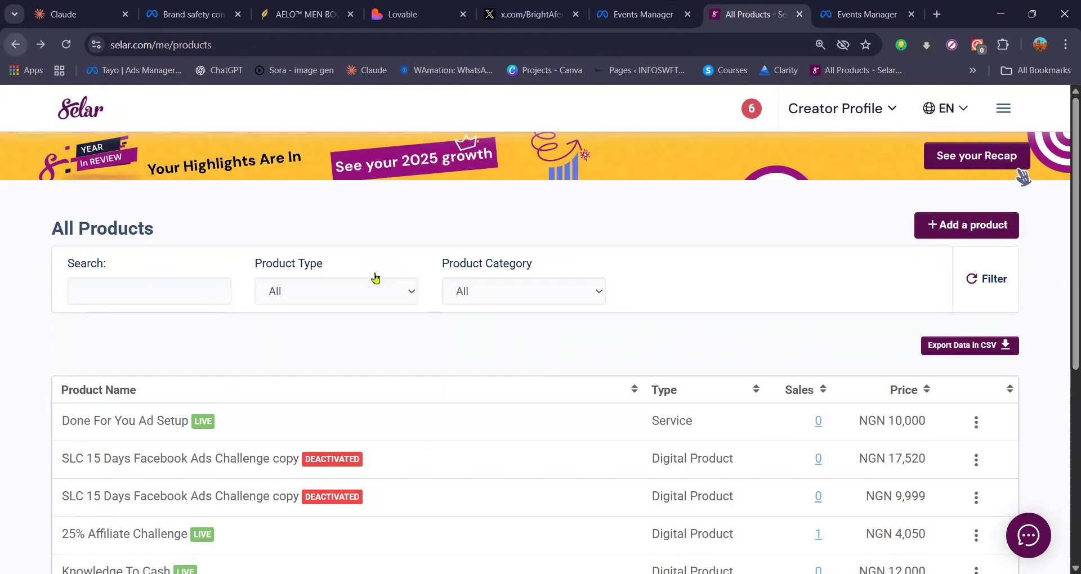
click(975, 426)
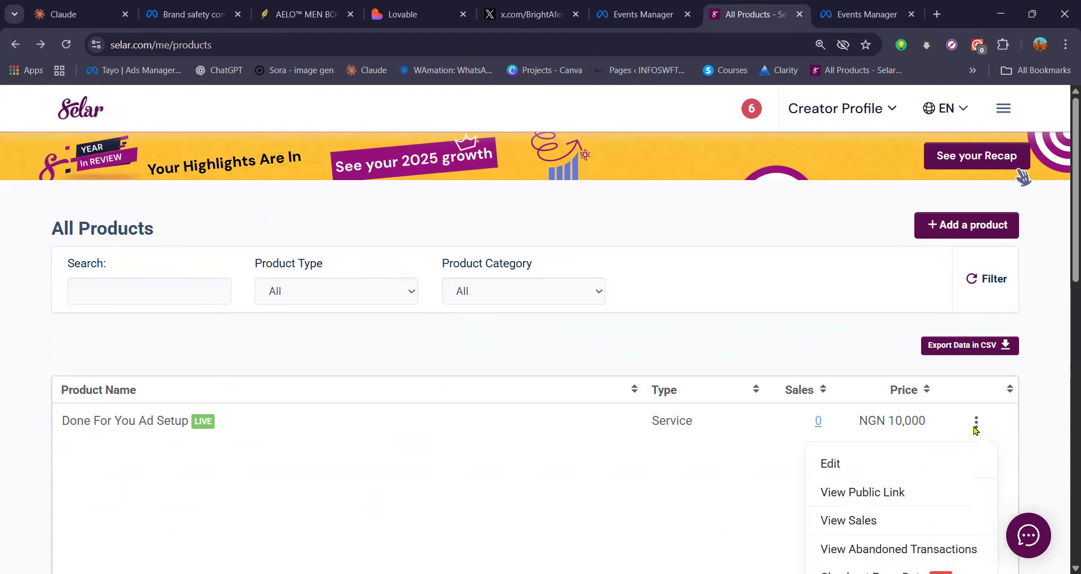
click(857, 495)
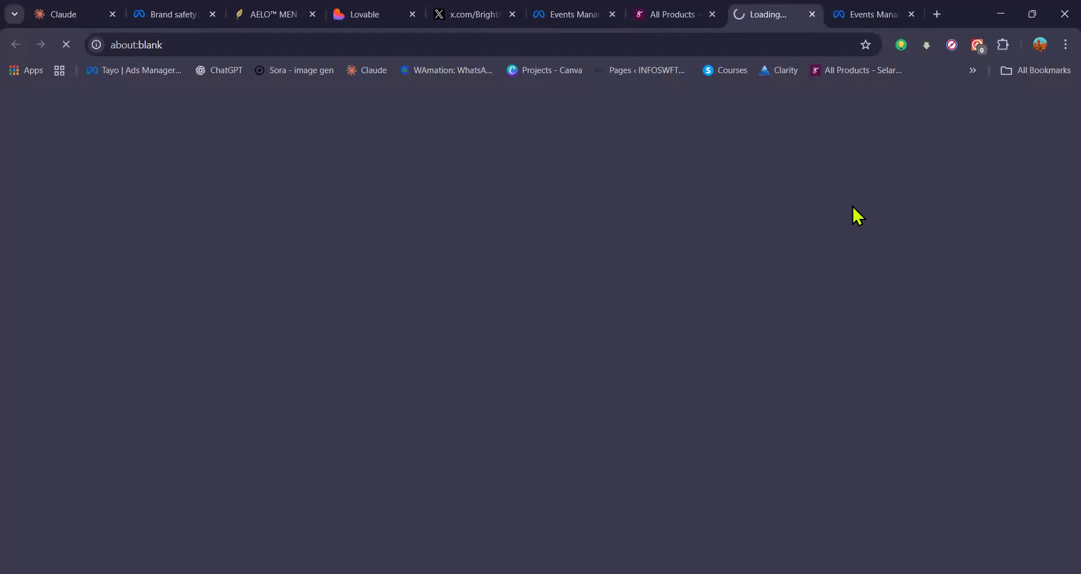
click(289, 38)
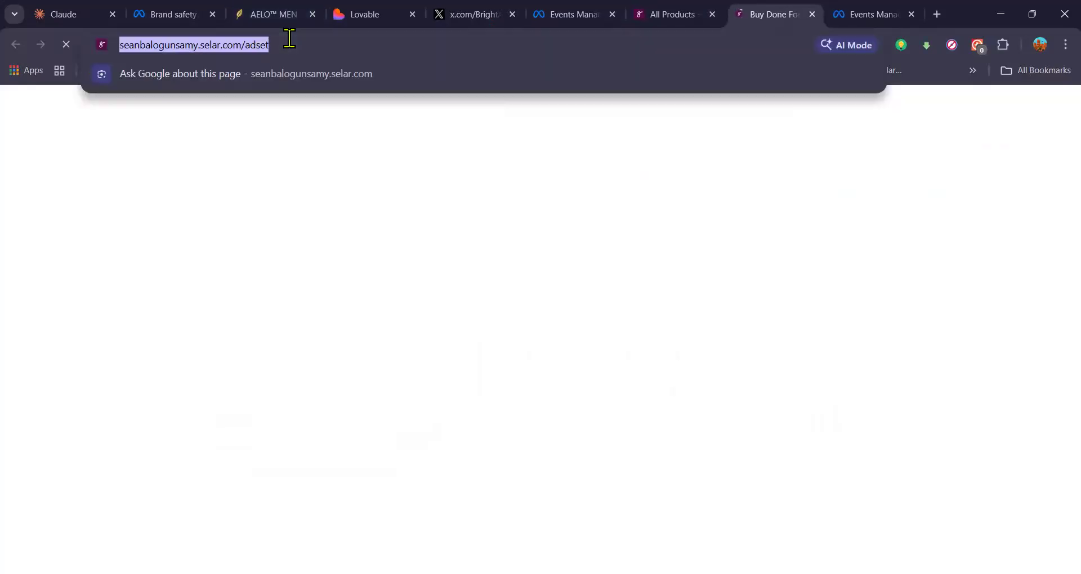
click(347, 73)
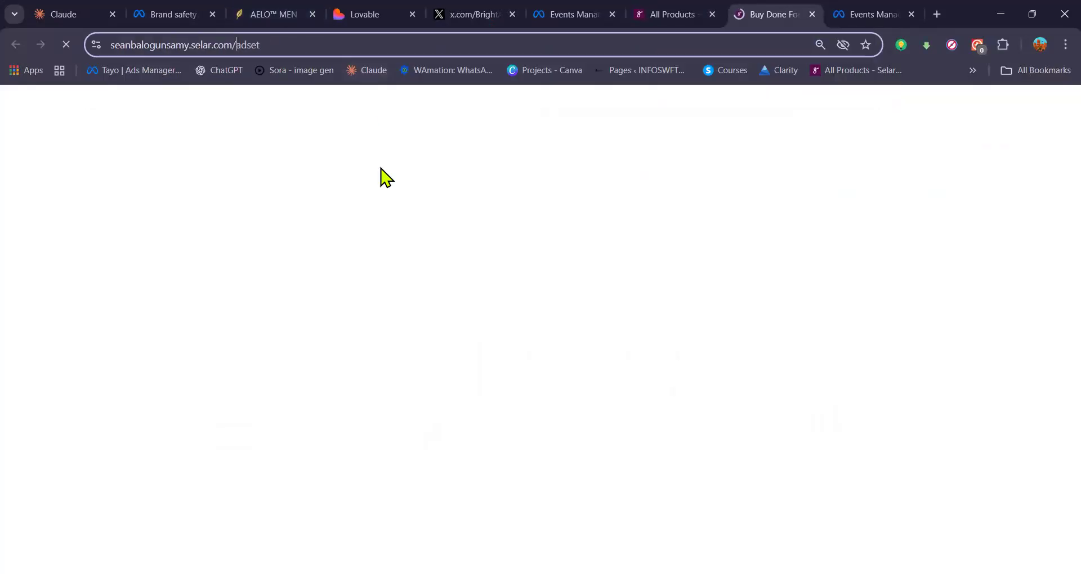
click(283, 140)
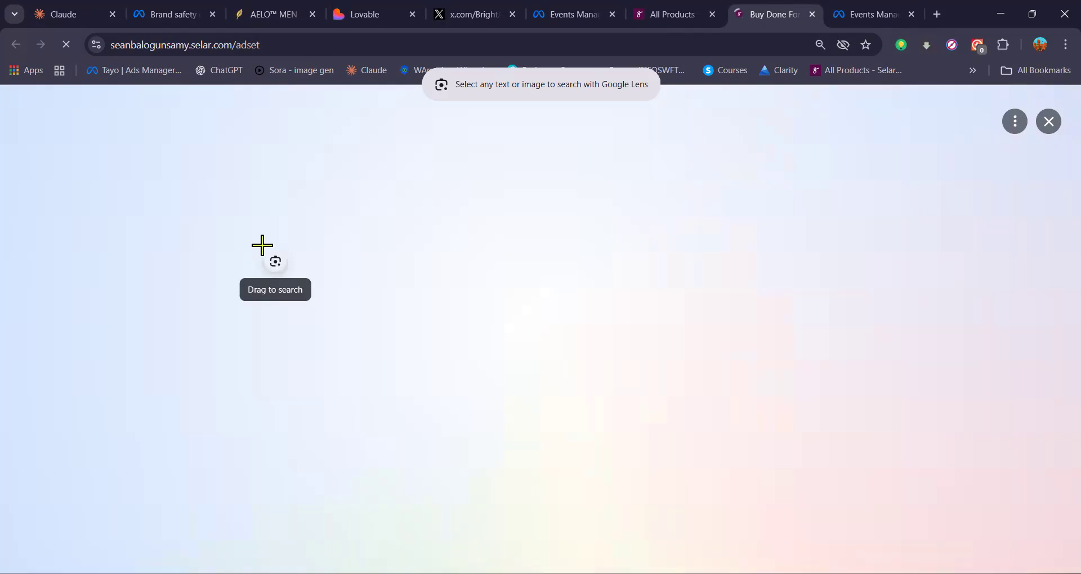
click(1048, 122)
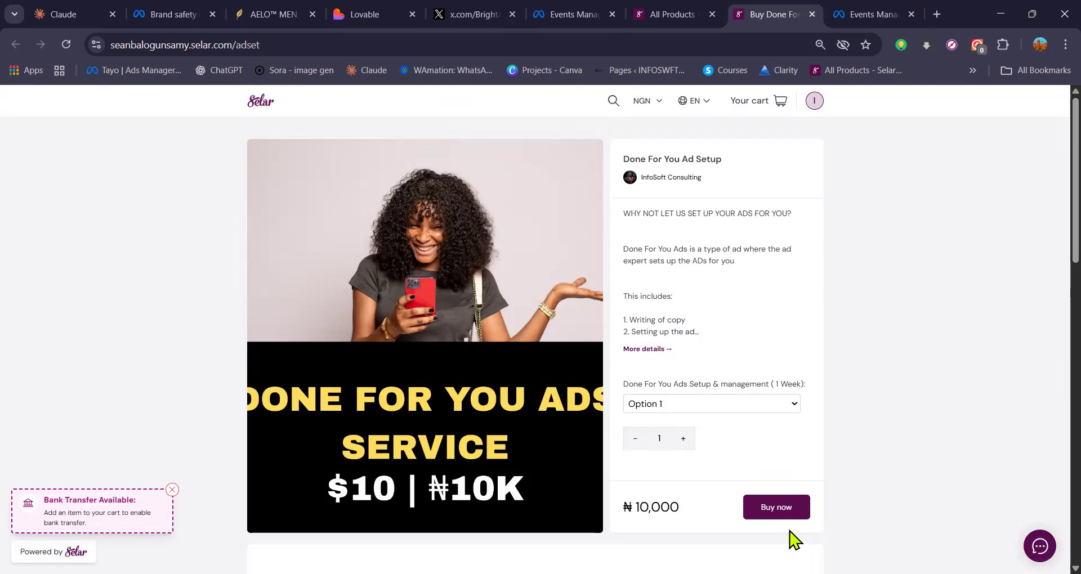
Step: Select the Done For You Ad Setup page's web address and switch to the Events Manager tab holding the GMBB Pixel dataset
click(344, 48)
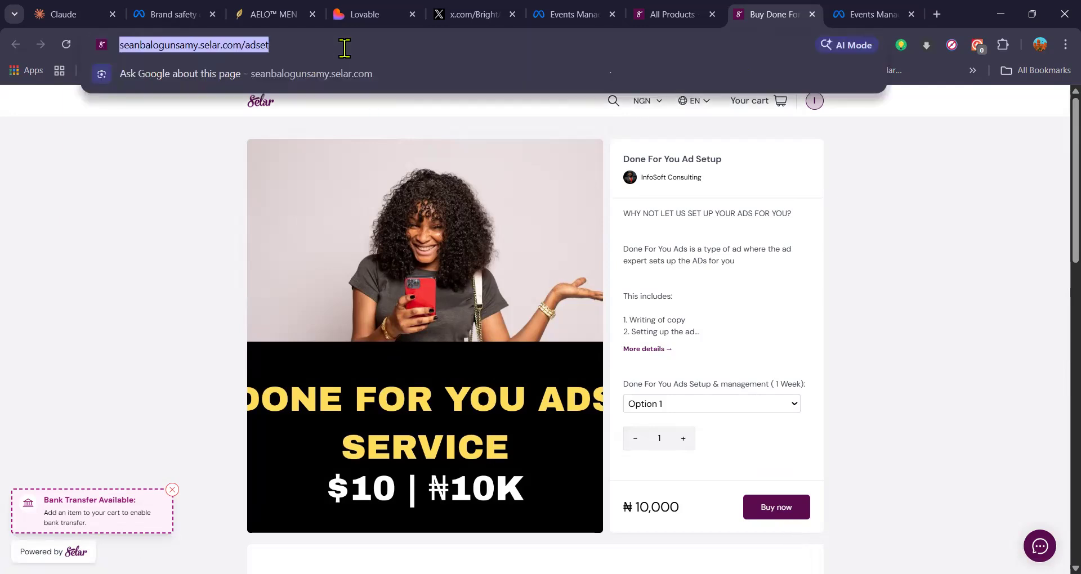
click(847, 176)
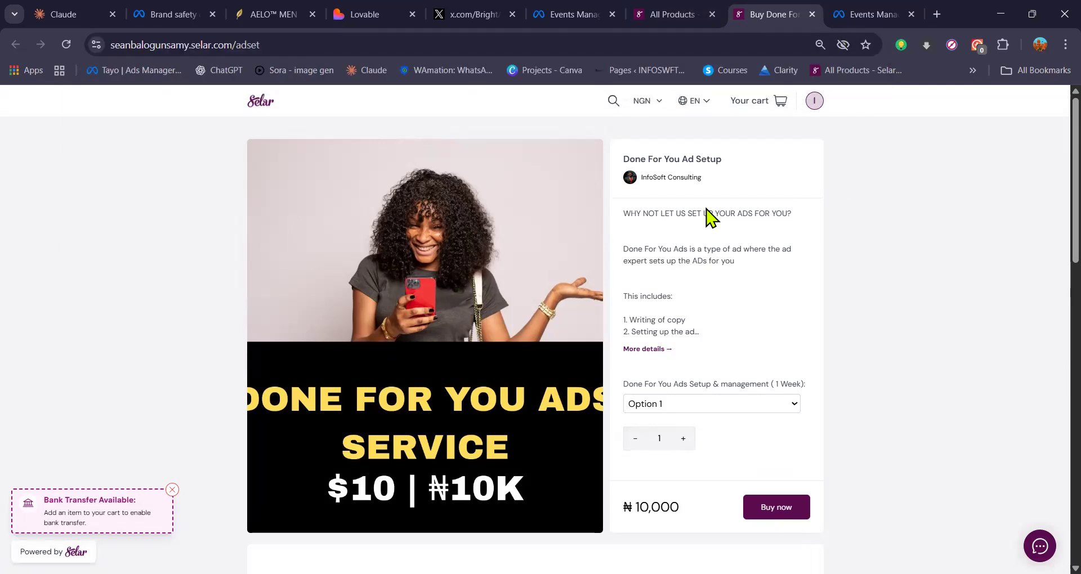
key(ctrl+Tab)
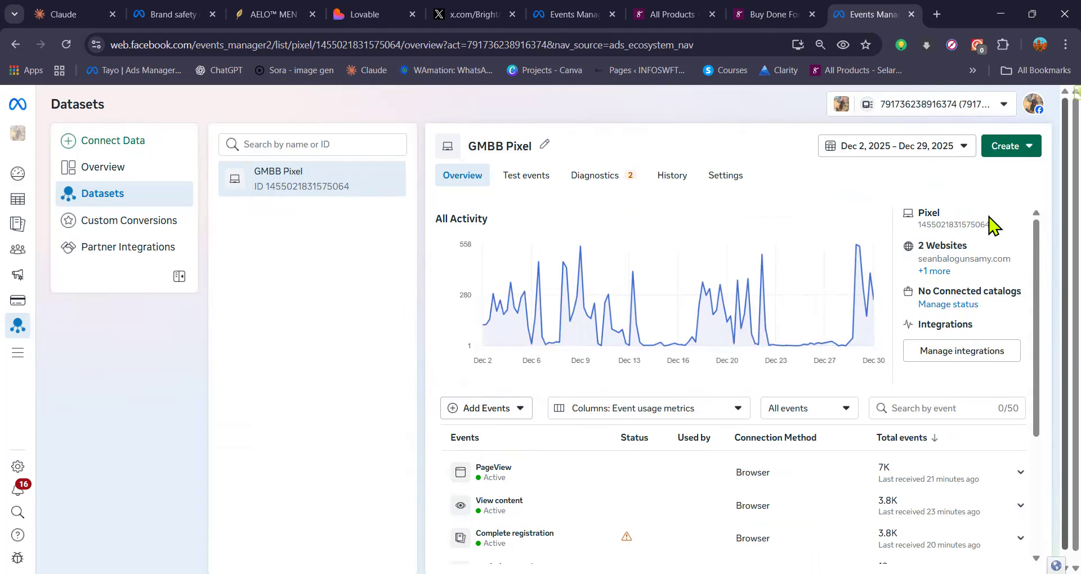
Step: Choose to add events from the GMBB Pixel and open the event setup tool's website form
click(489, 417)
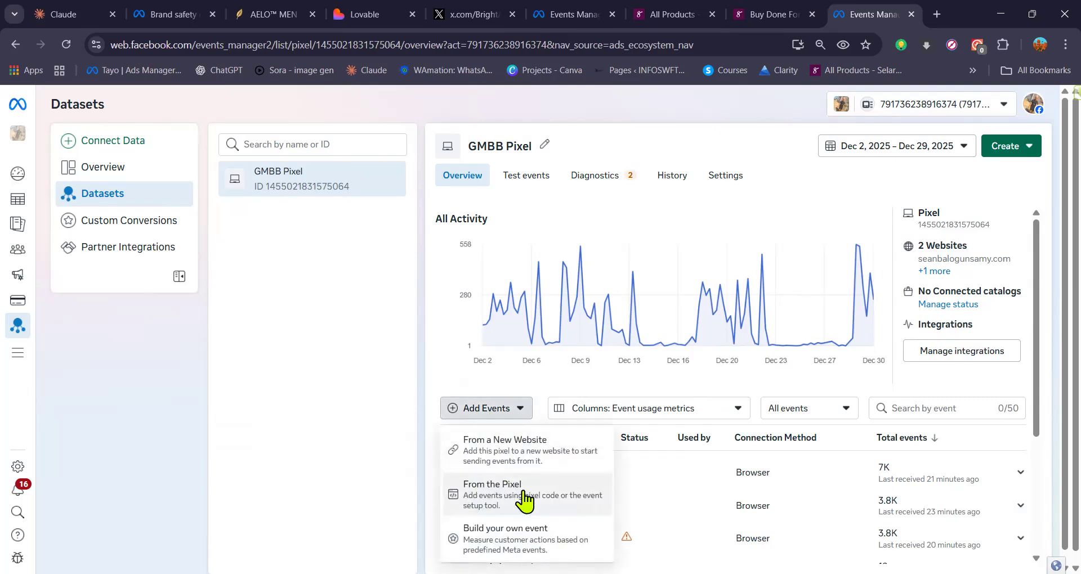
click(524, 493)
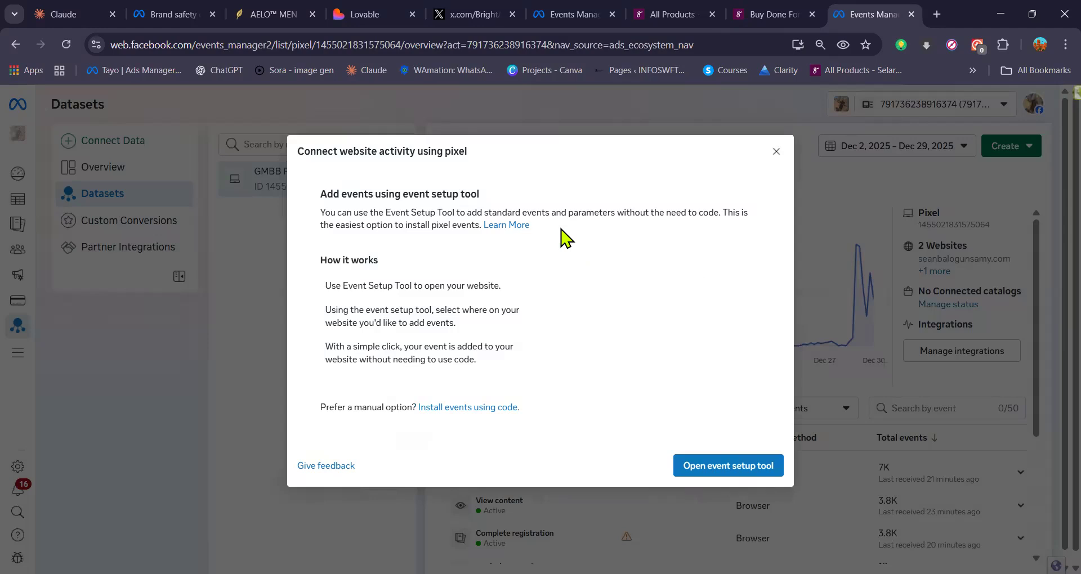
drag(298, 151, 483, 174)
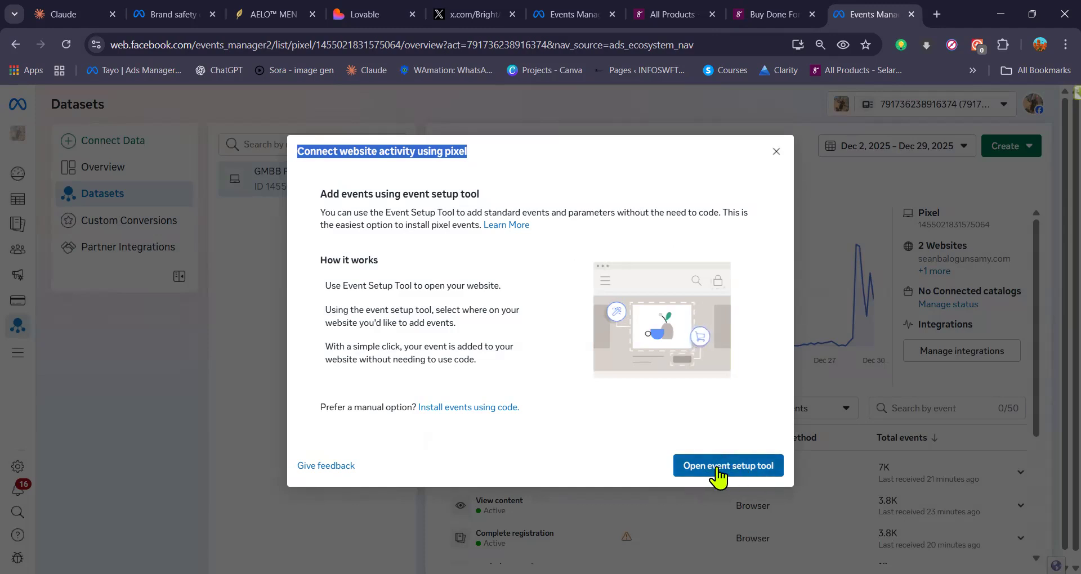
click(738, 475)
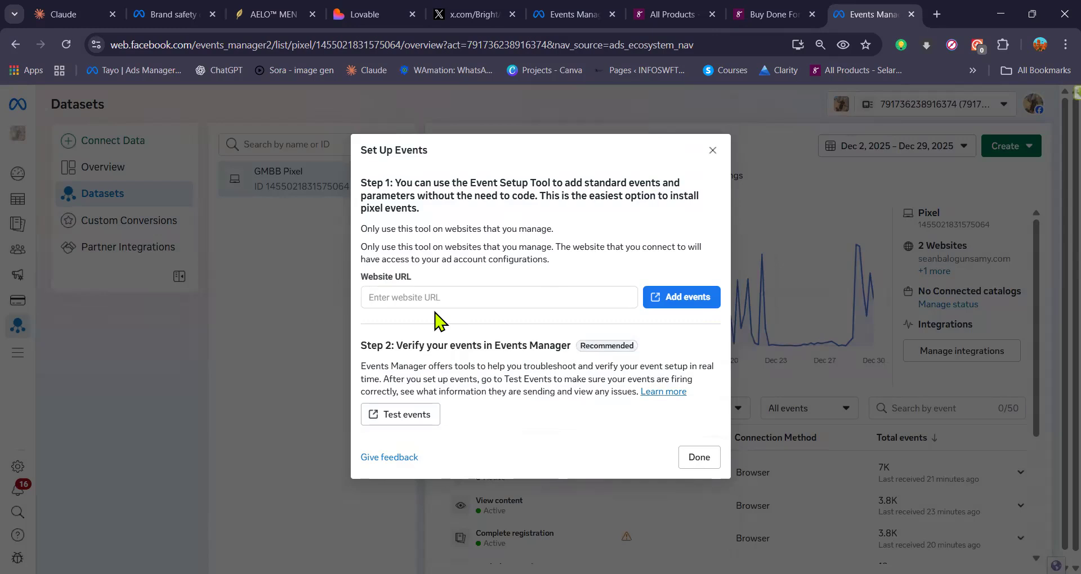
Step: Enter the copied Selar product page URL and try twice to launch event setup for the GMBB Pixel
click(414, 301)
text(https://seanbalogunsamy.selar.com/adset)
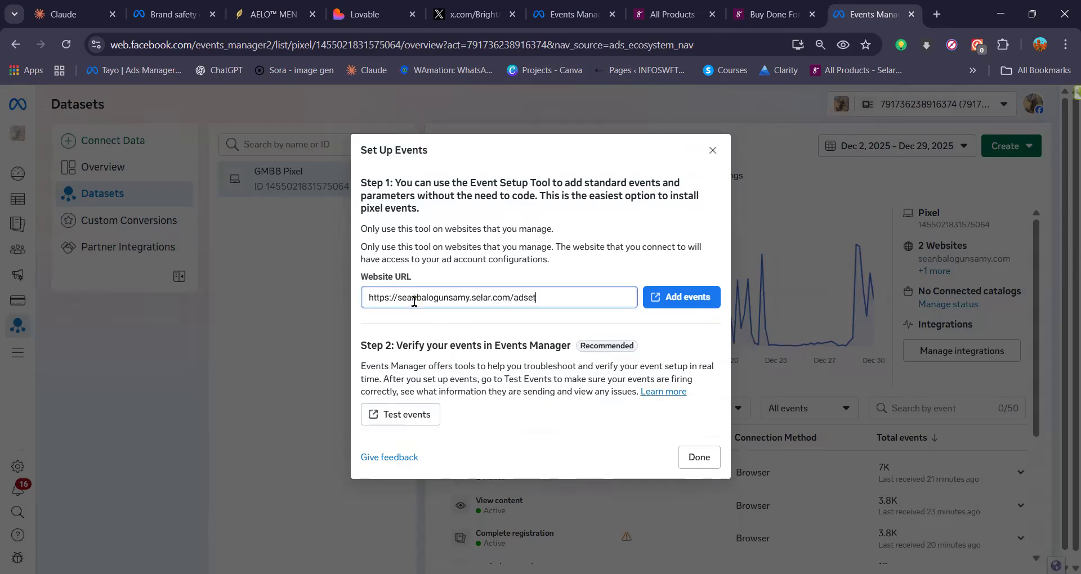
click(679, 315)
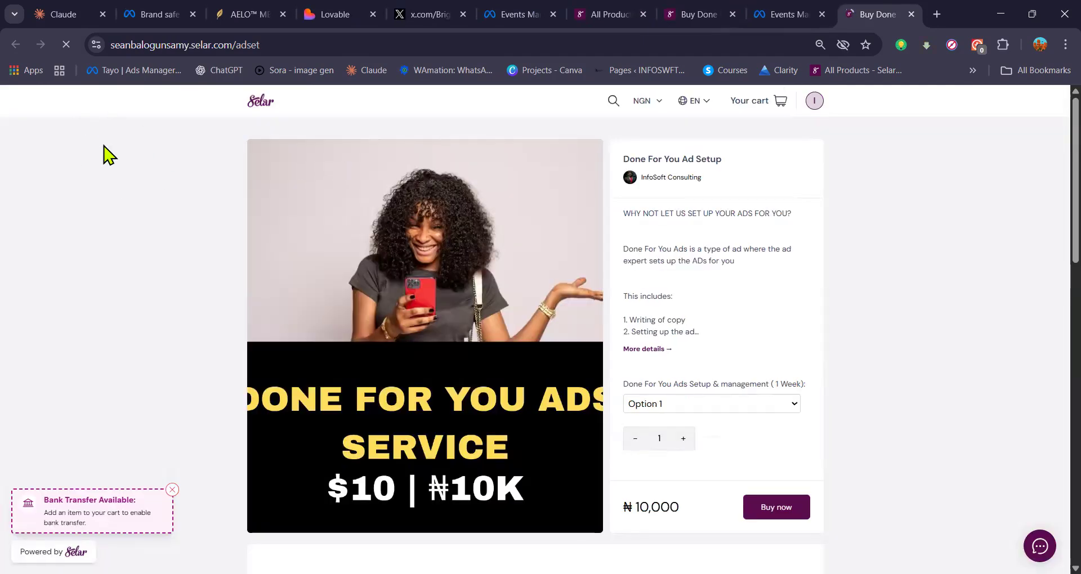
key(ctrl+w)
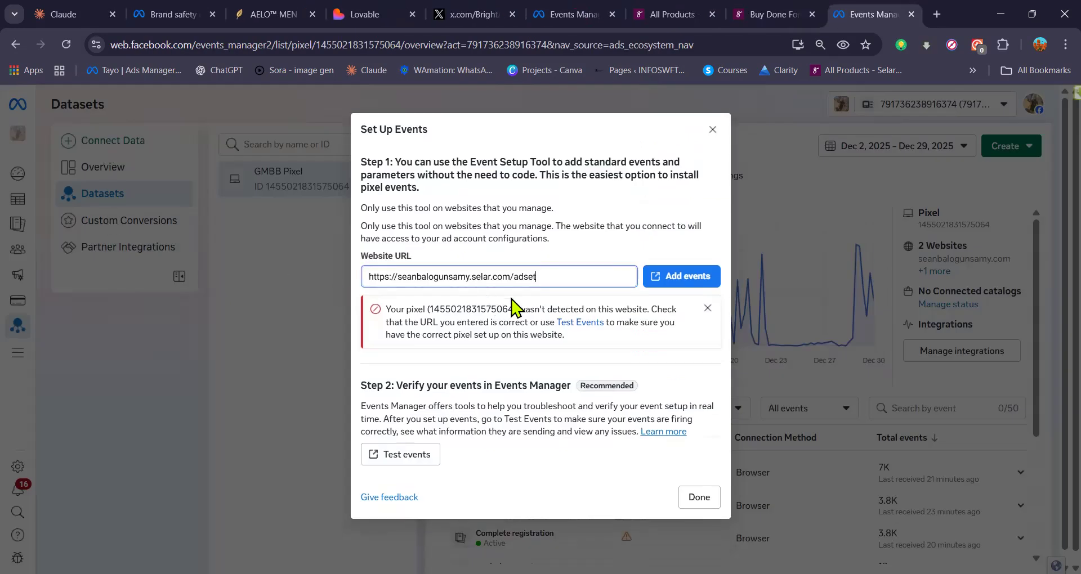
click(686, 281)
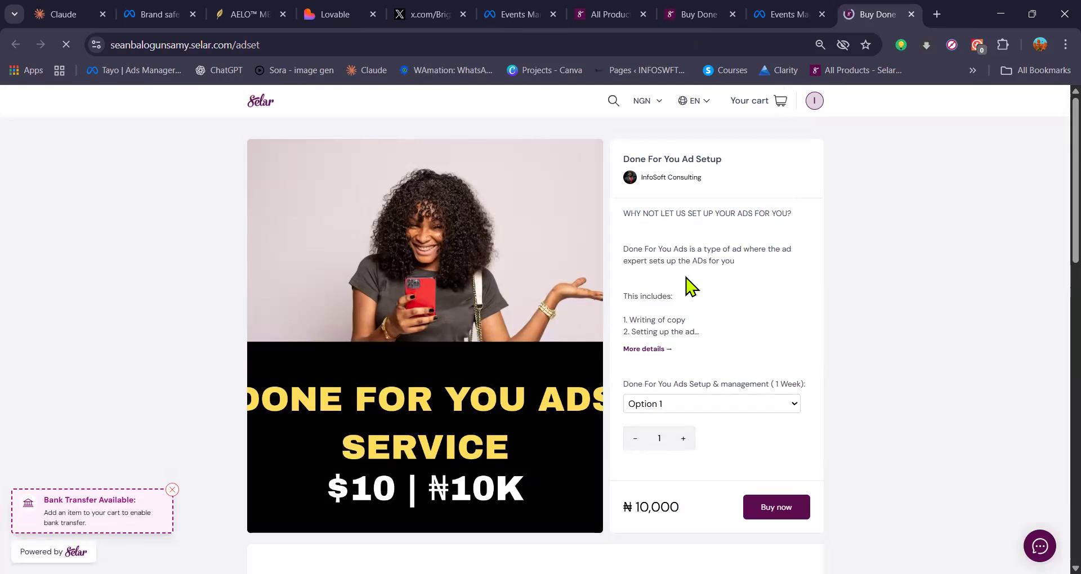
key(ctrl+w)
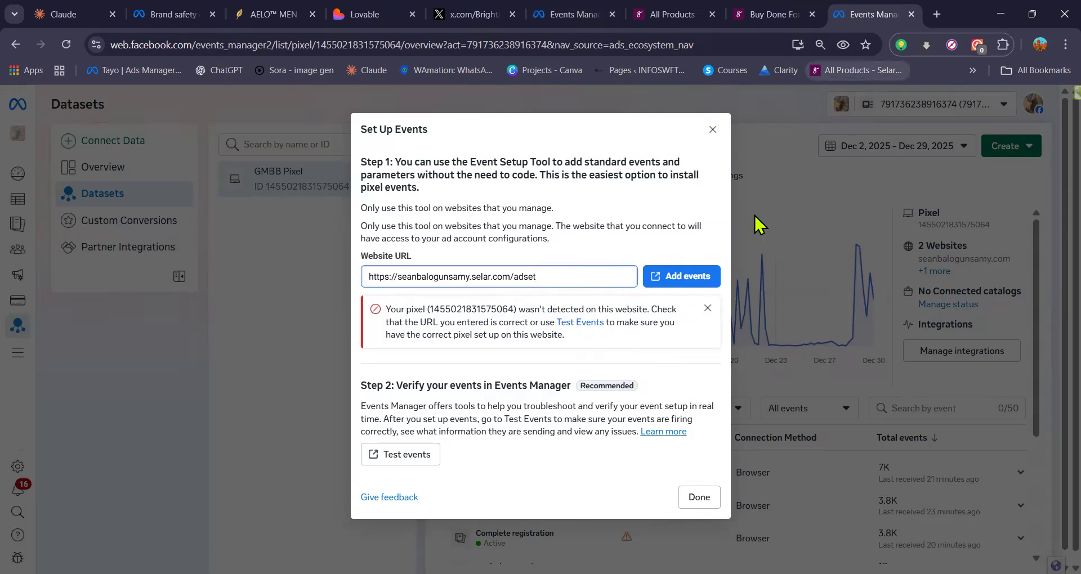
Step: Return to the Nat3 dataset and open the event setup tool for adding events from its pixel
click(598, 21)
drag(599, 24, 766, 35)
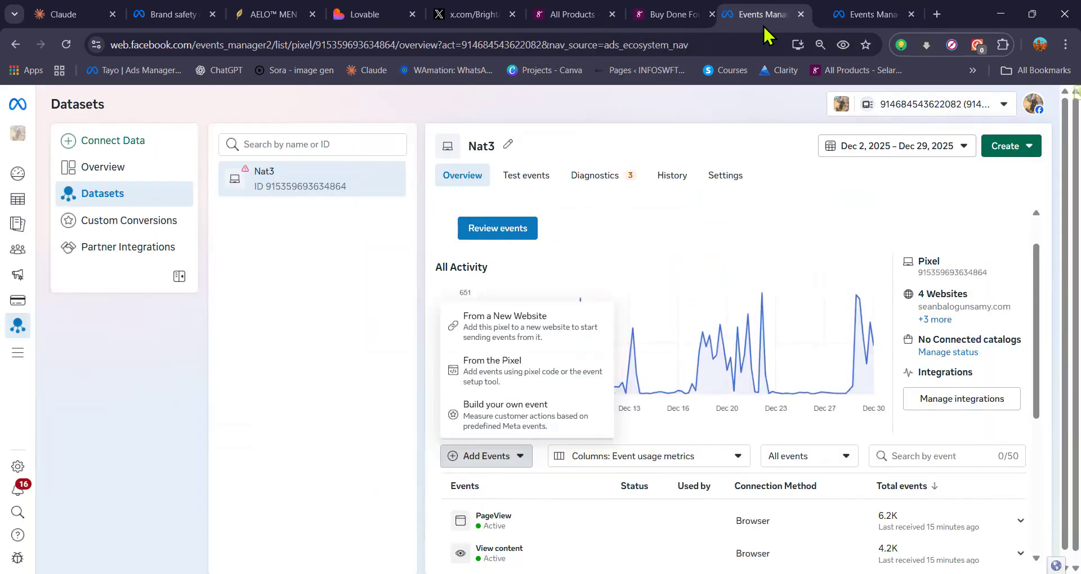
click(377, 447)
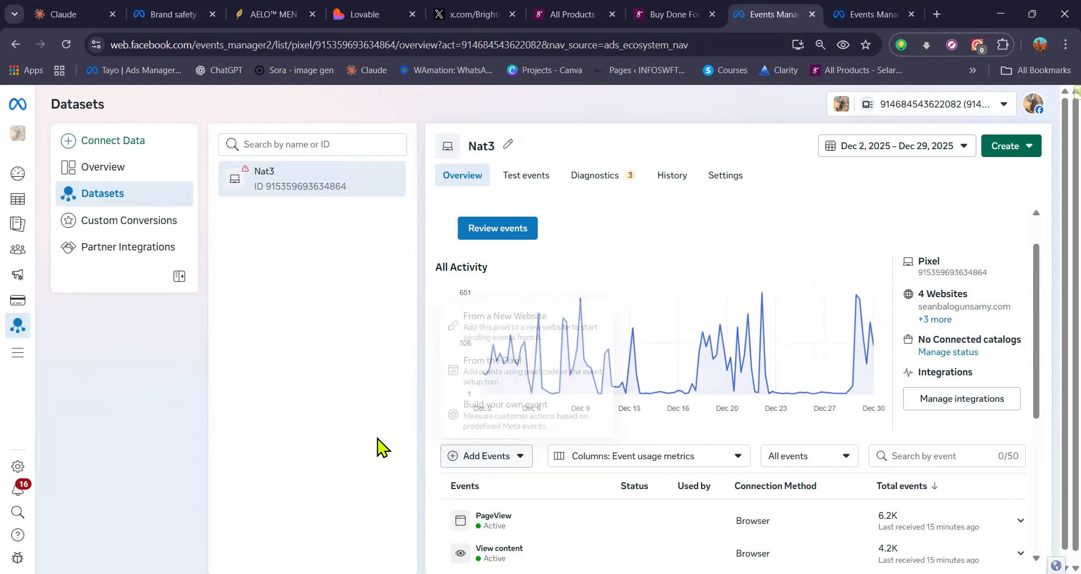
click(514, 460)
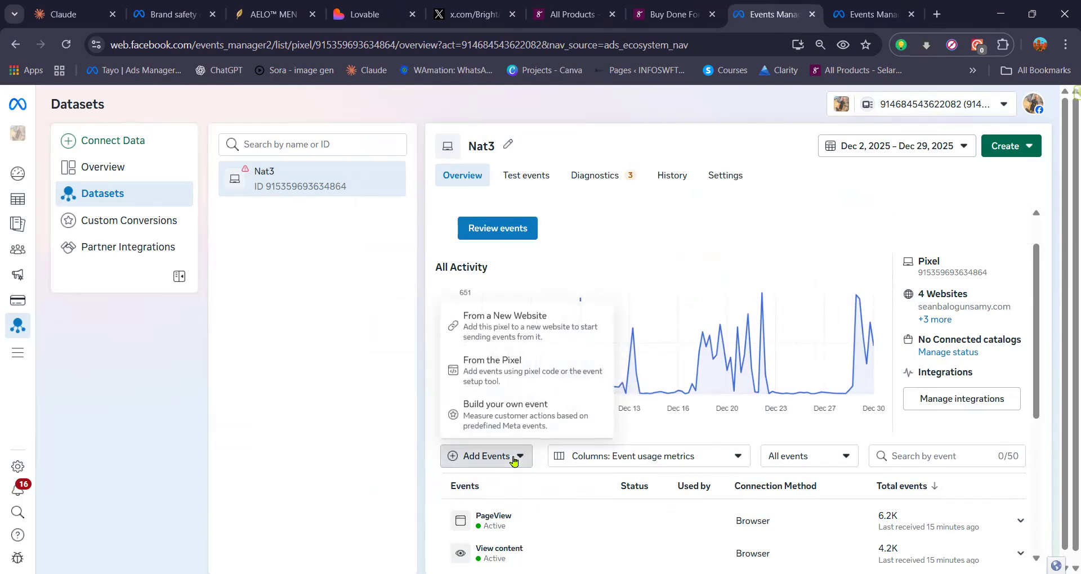
click(528, 376)
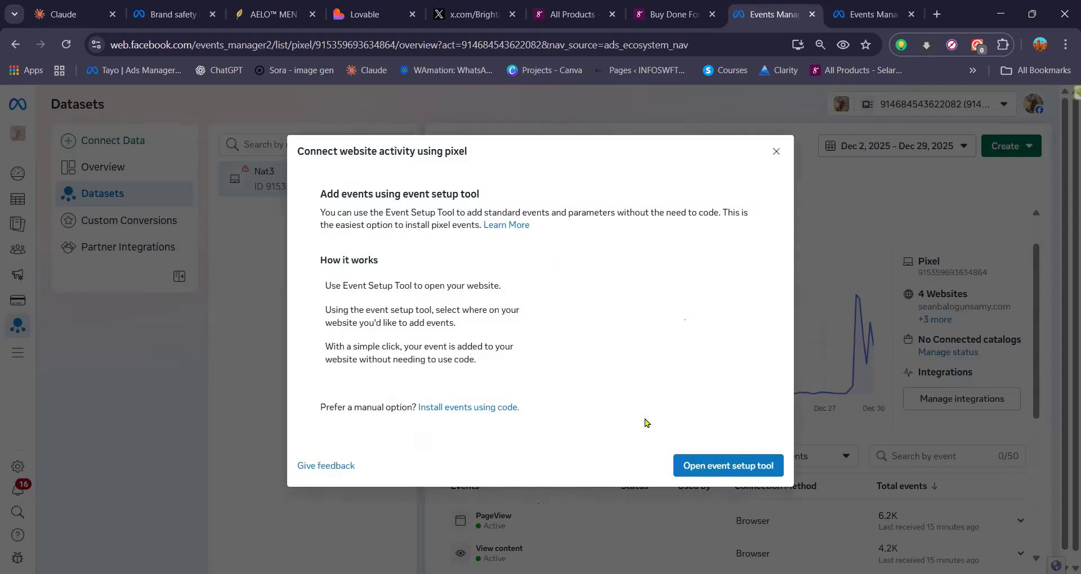
click(733, 469)
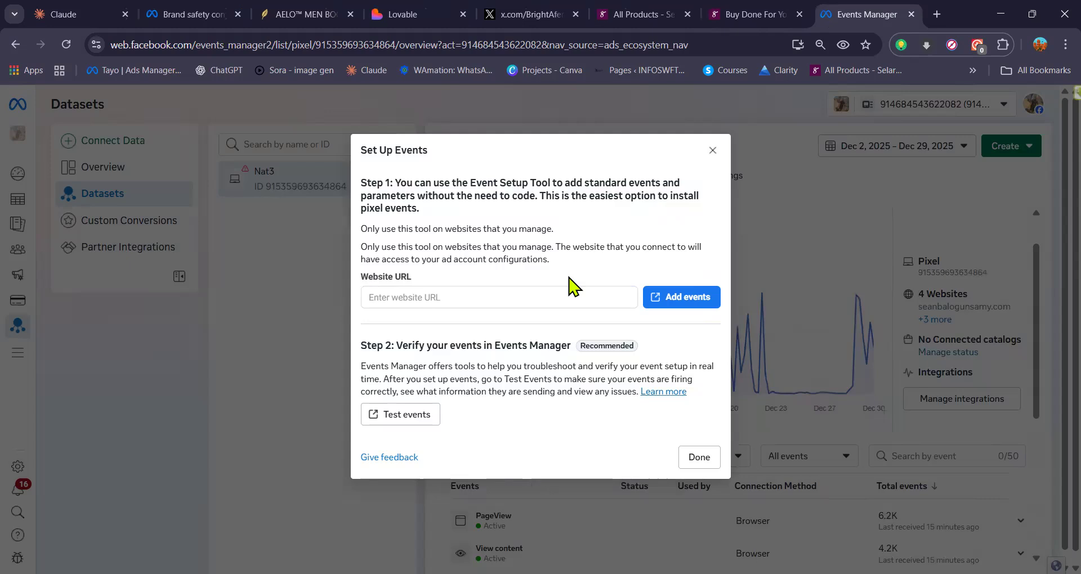
Step: Enter the copied Selar product page URL as the website and launch the event setup tool on it
click(543, 296)
text(https://seanbalogunsamy.selar.com/adset)
click(658, 301)
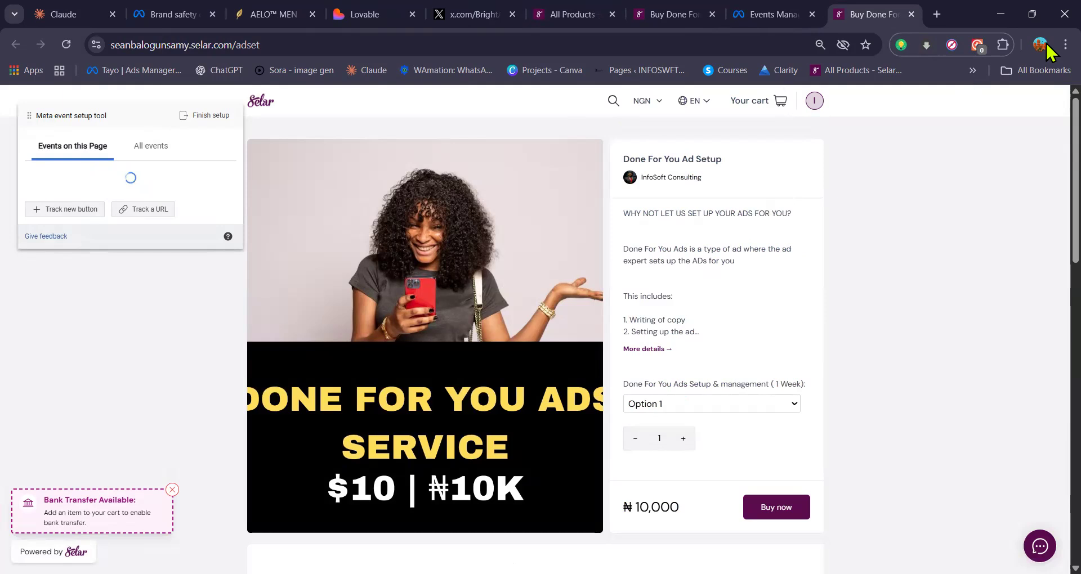
Step: Set the browser zoom to 100% and look over the Done For You Ad Setup page
click(1065, 45)
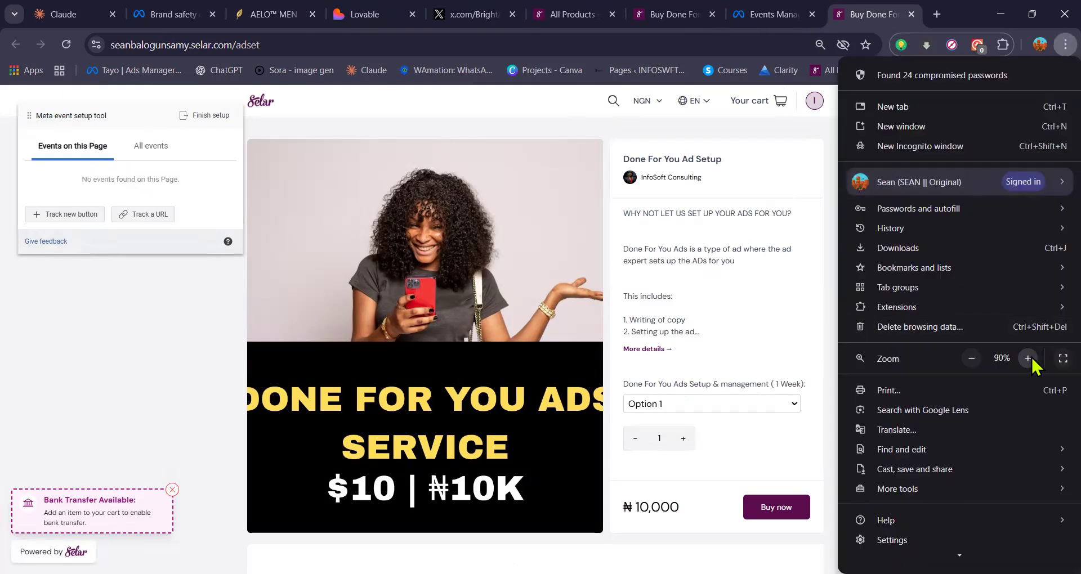
click(1028, 359)
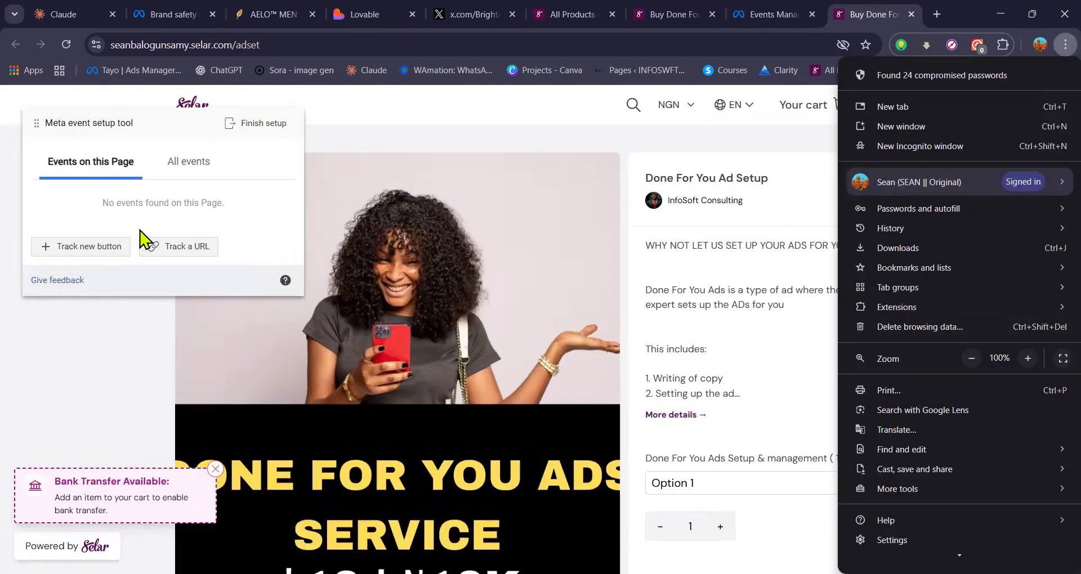
click(442, 340)
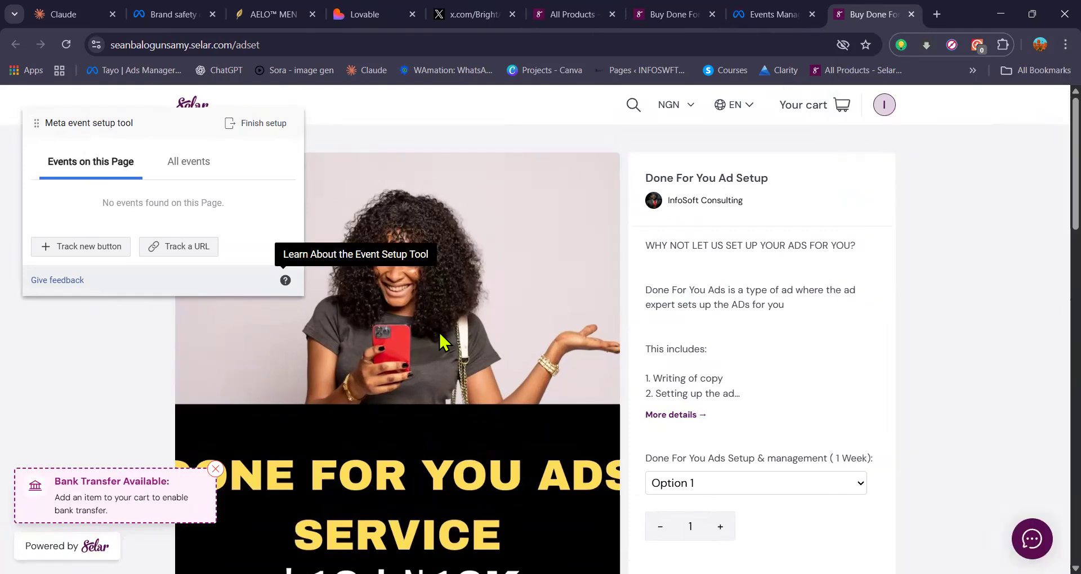
scroll(642, 267, down, 12)
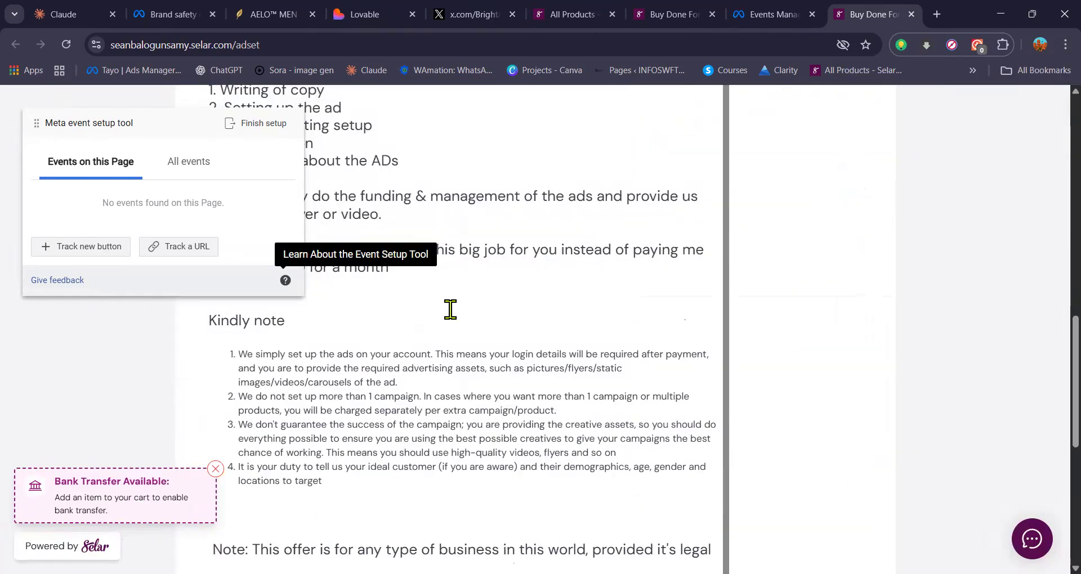
scroll(850, 258, up, 6)
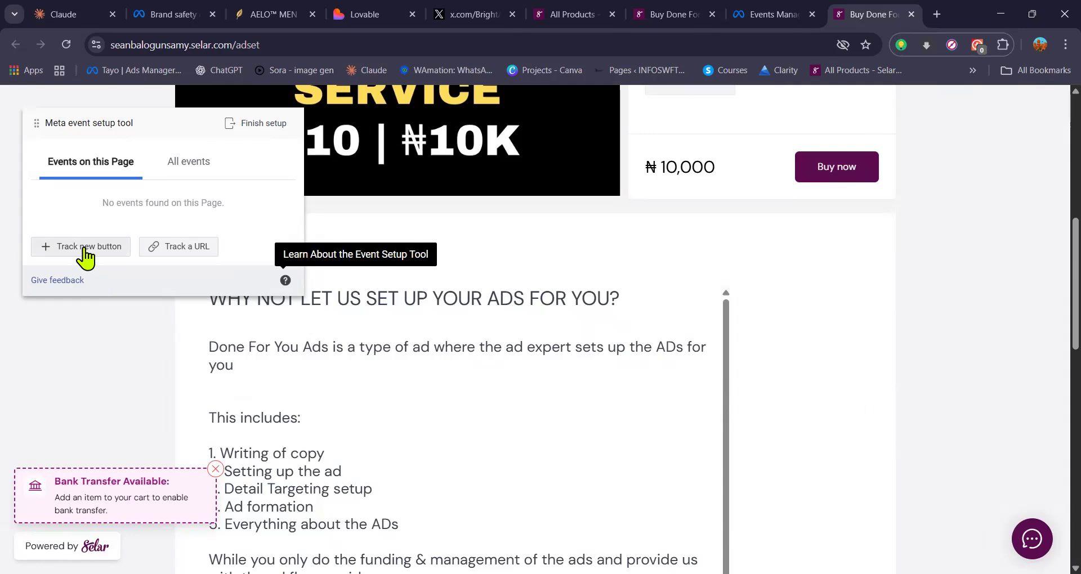
Step: Start tracking a URL event for the product page and choose Lead as the event
click(206, 248)
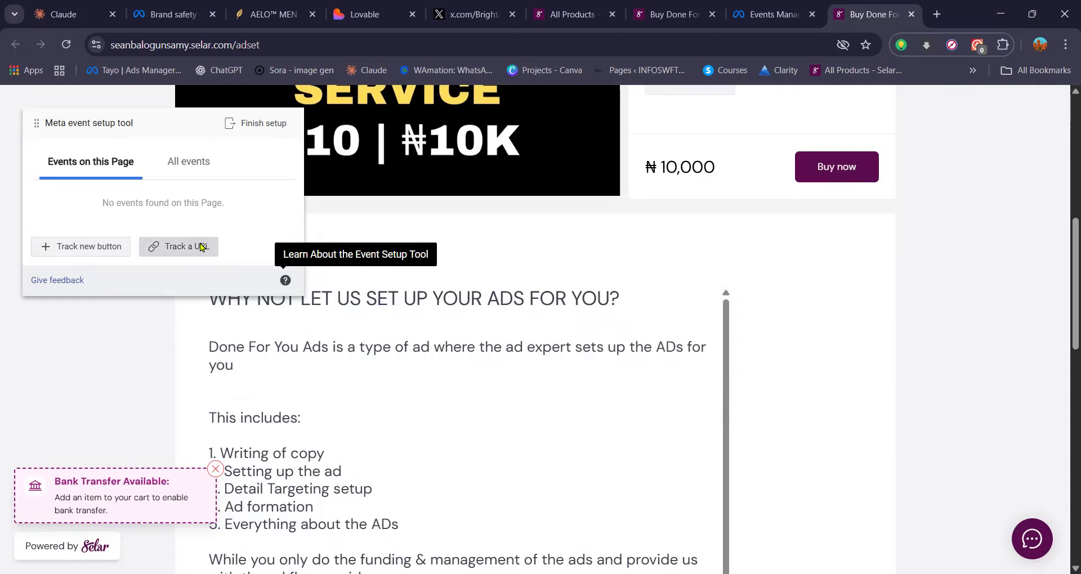
click(242, 163)
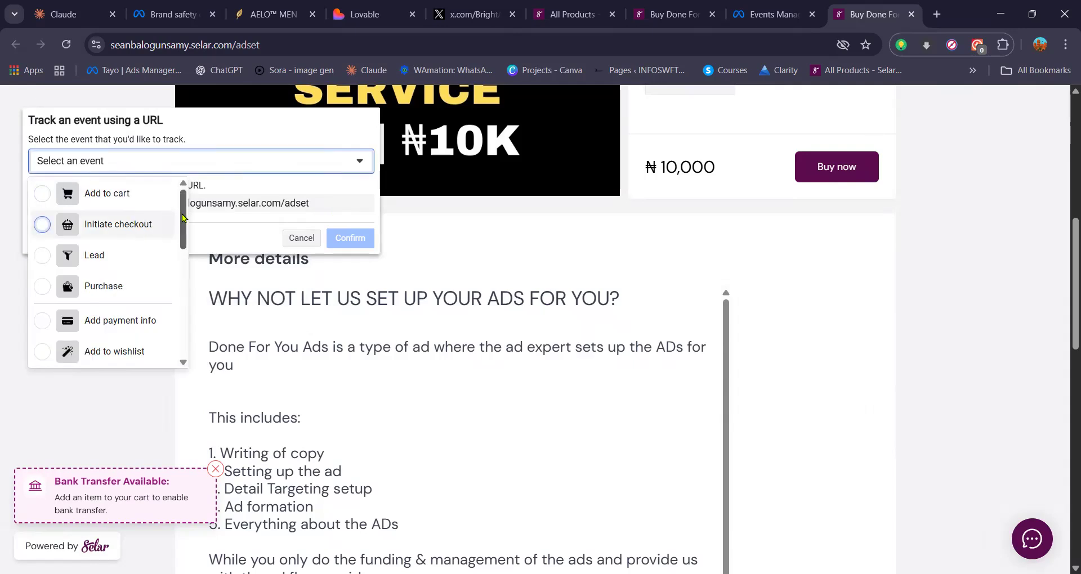
scroll(183, 218, down, 1)
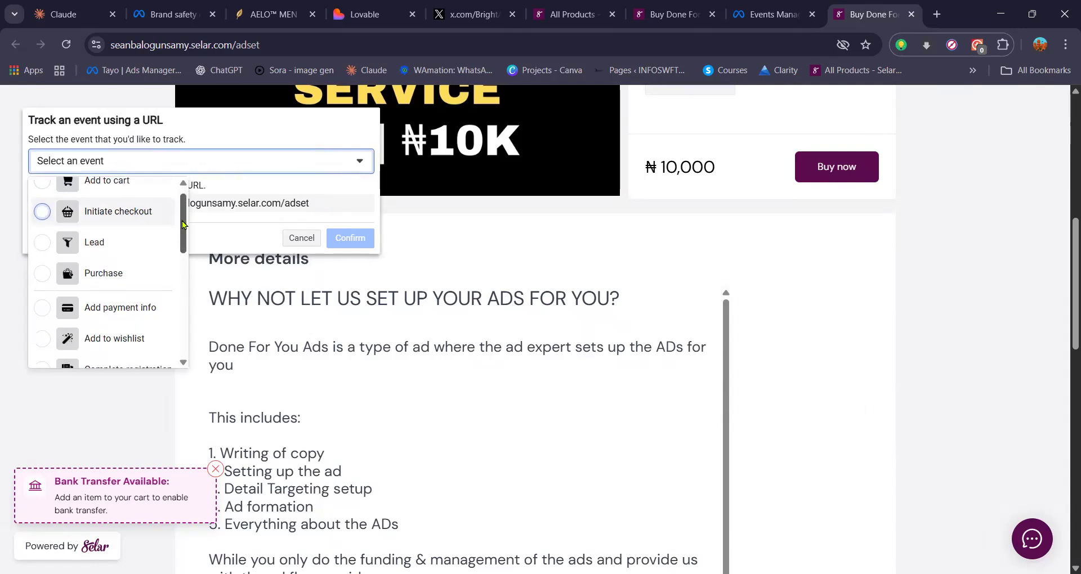
click(124, 242)
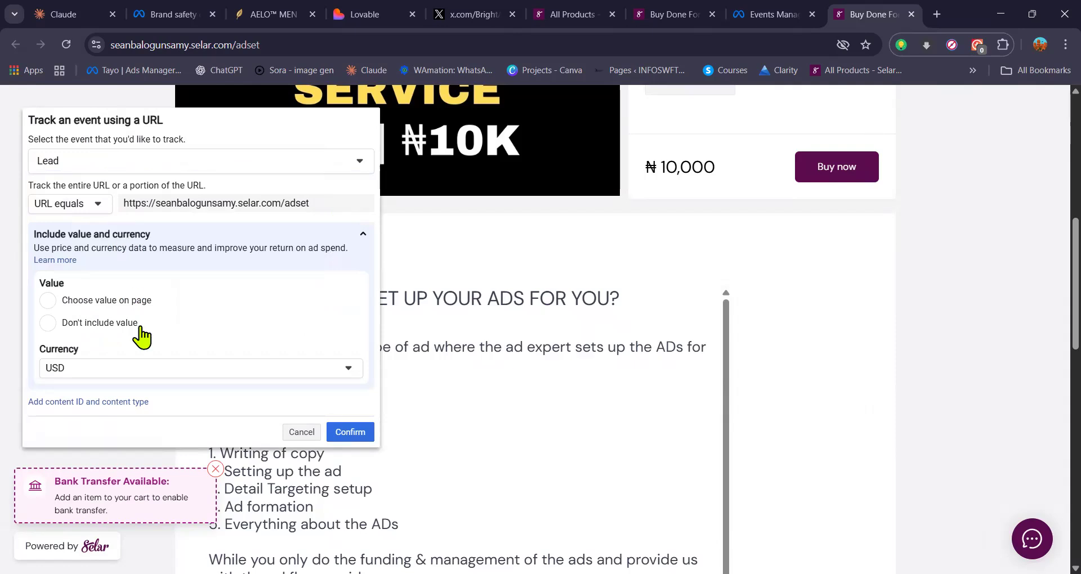
Step: Set the Lead event's currency to NGN
click(257, 370)
scroll(152, 387, up, 1)
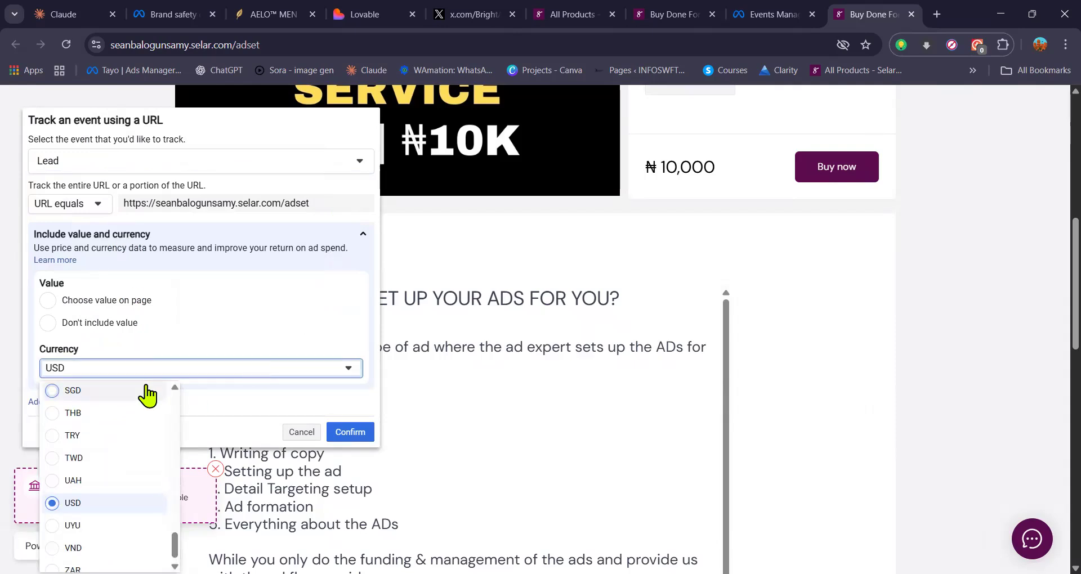
scroll(147, 396, up, 12)
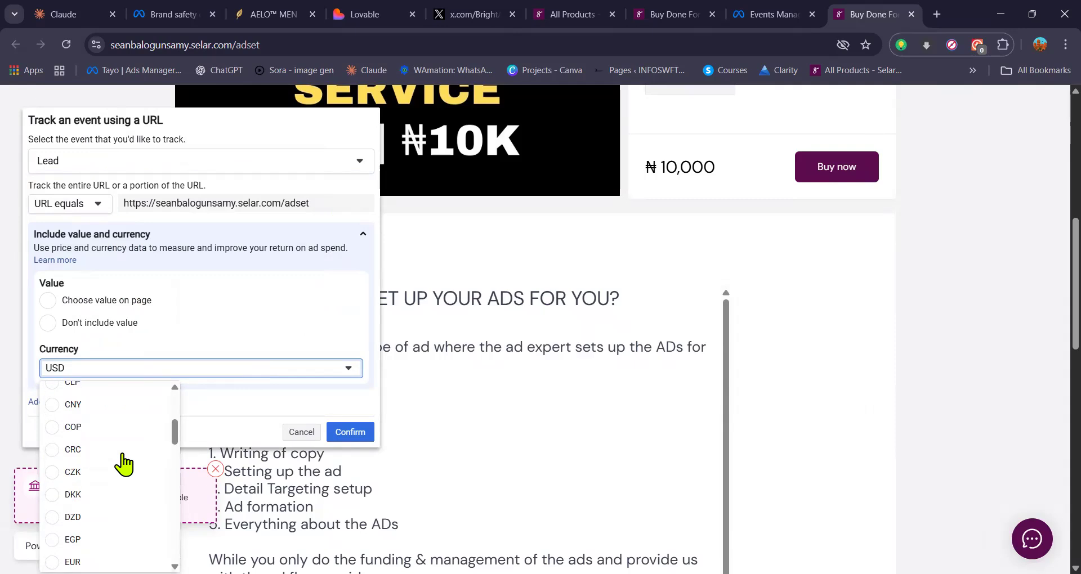
scroll(124, 463, down, 8)
scroll(124, 463, up, 5)
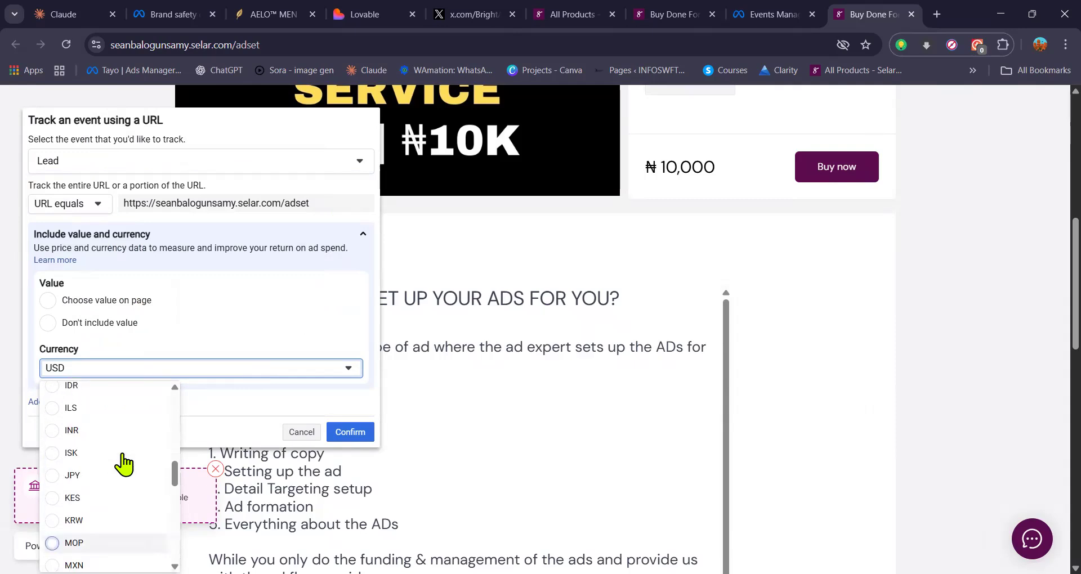
scroll(124, 462, up, 5)
scroll(124, 463, down, 7)
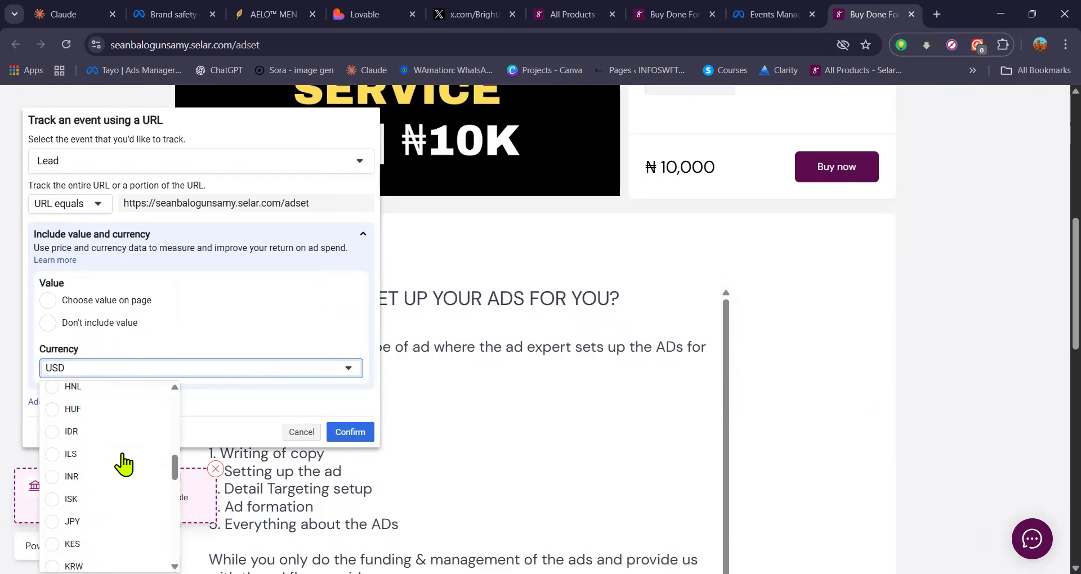
scroll(124, 463, down, 5)
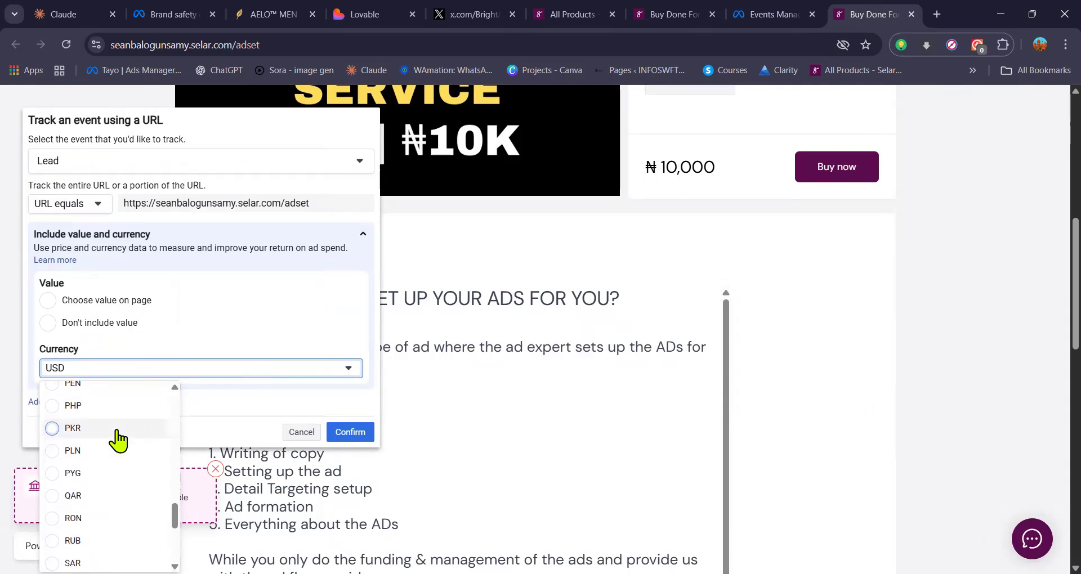
scroll(121, 442, up, 3)
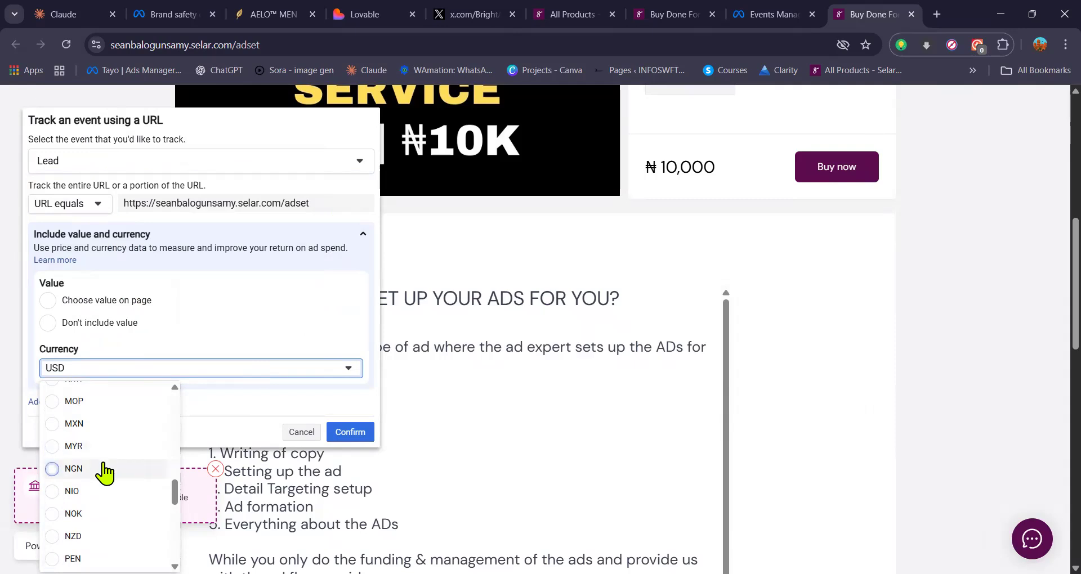
click(104, 470)
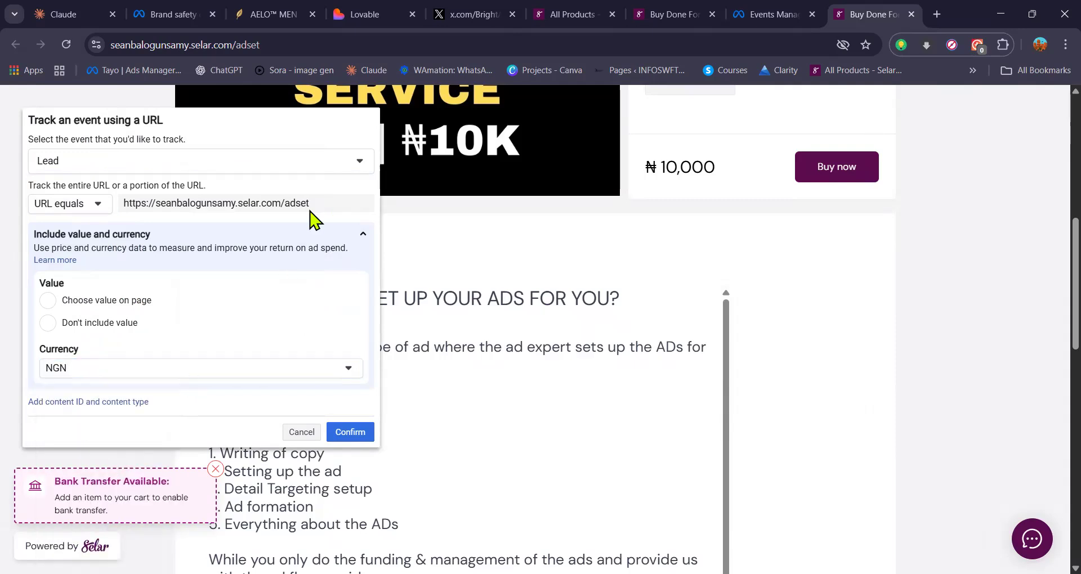
Step: Change the tracked event to View content and cancel the URL event setup
click(311, 164)
drag(186, 238, 185, 351)
click(157, 352)
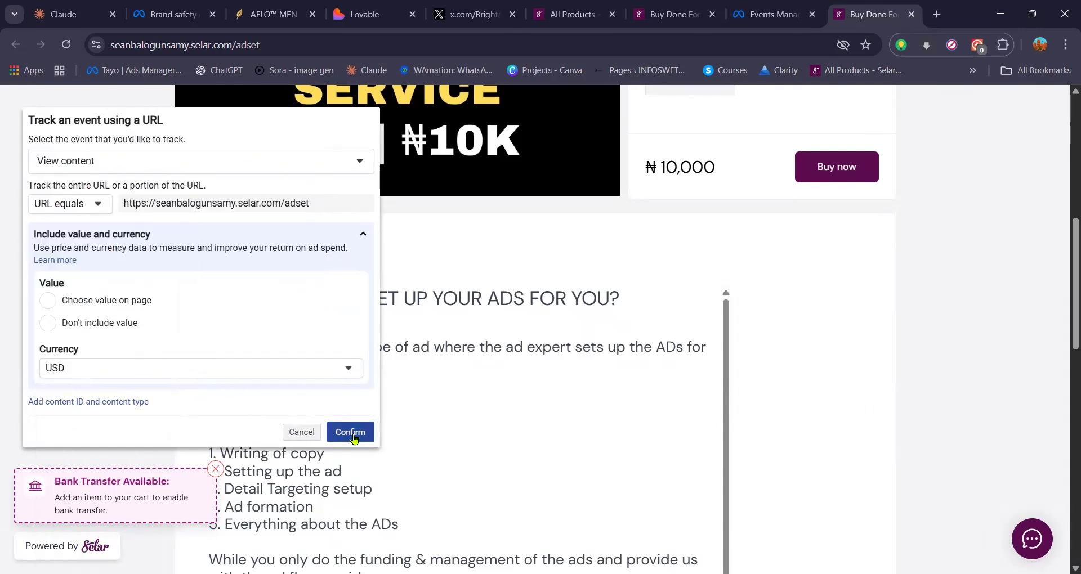
click(247, 162)
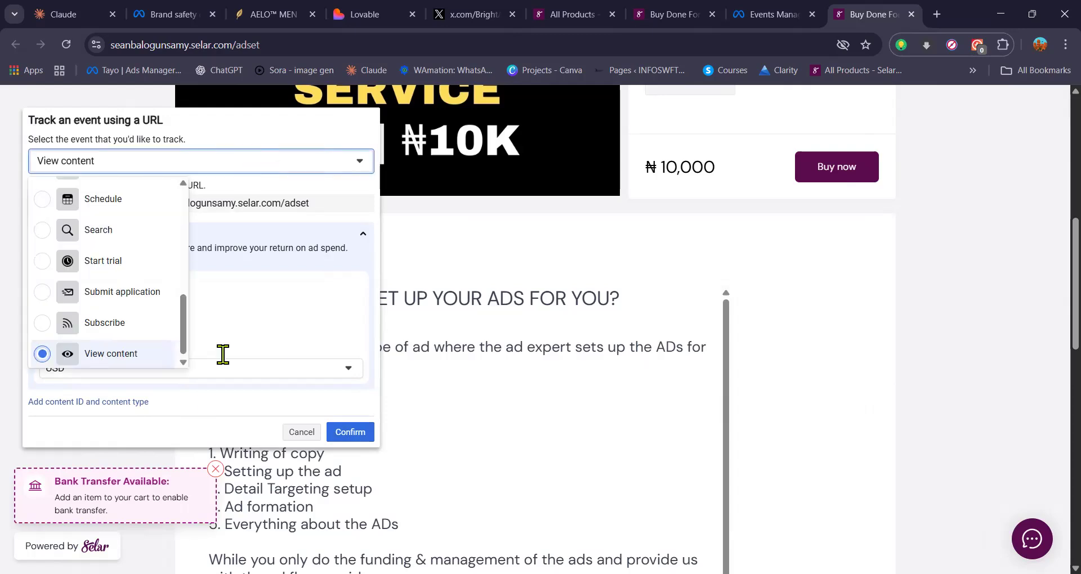
click(298, 437)
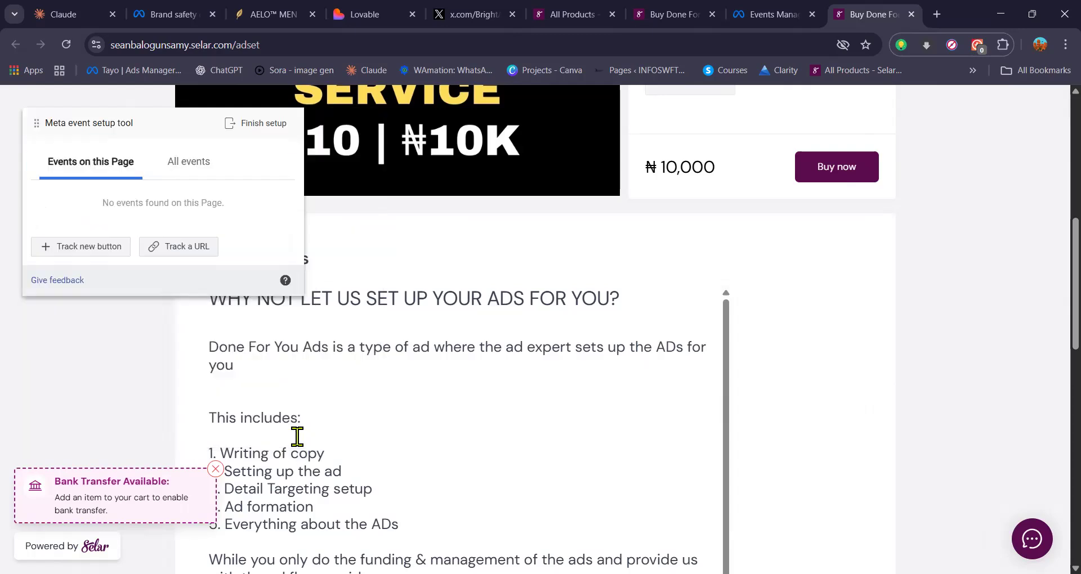
Step: Track the product page's full URL as a View content event, leaving the currency at USD, and confirm it
click(187, 256)
click(280, 161)
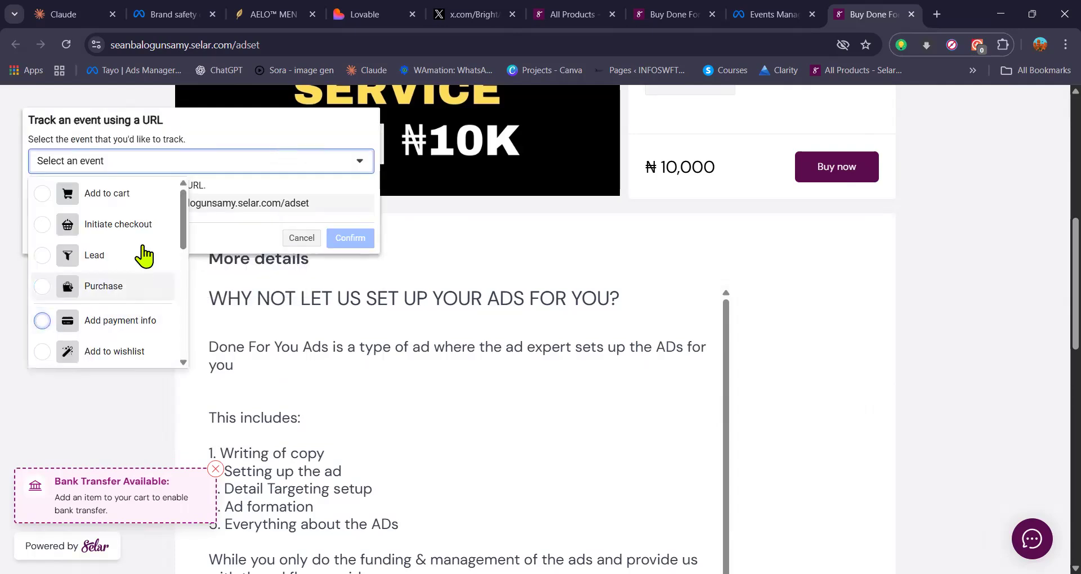
scroll(140, 248, down, 5)
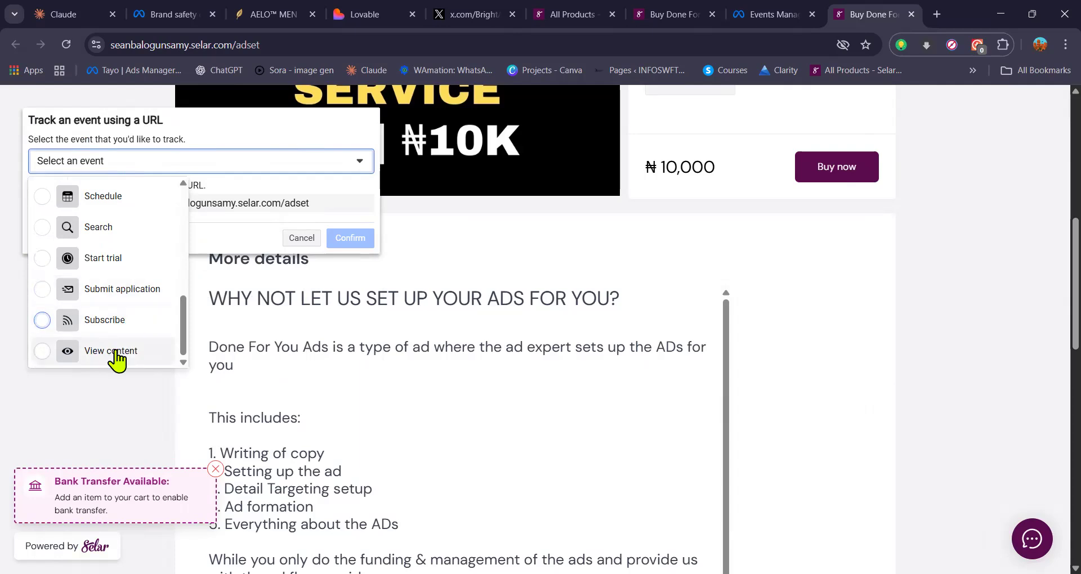
click(117, 357)
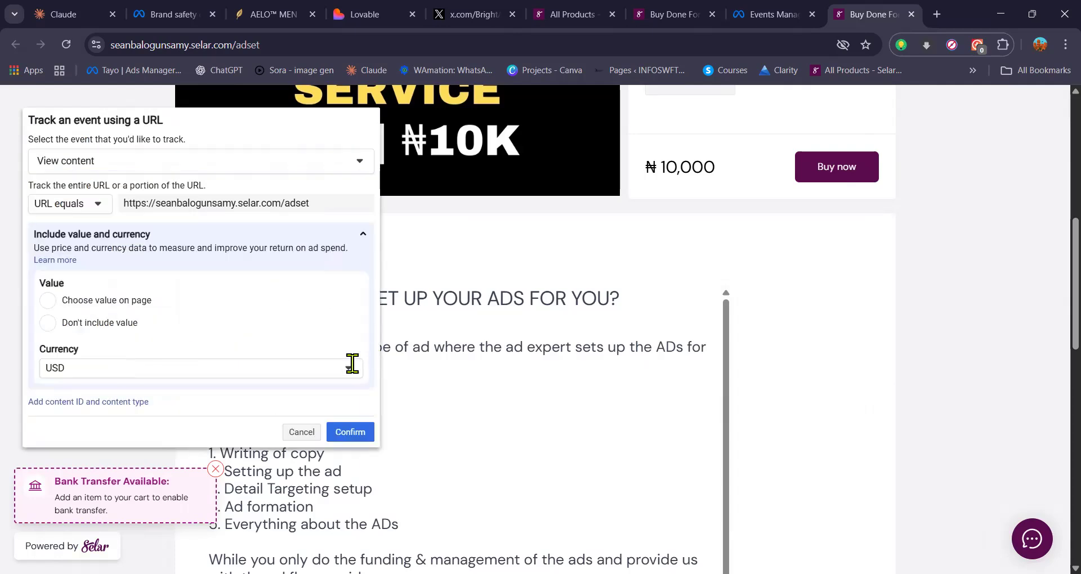
click(340, 367)
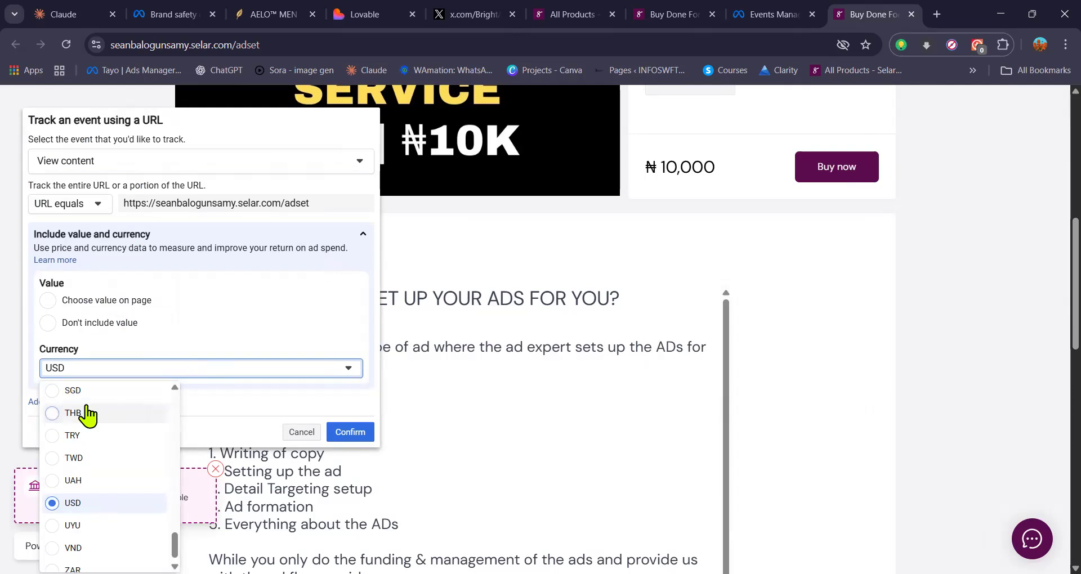
click(326, 416)
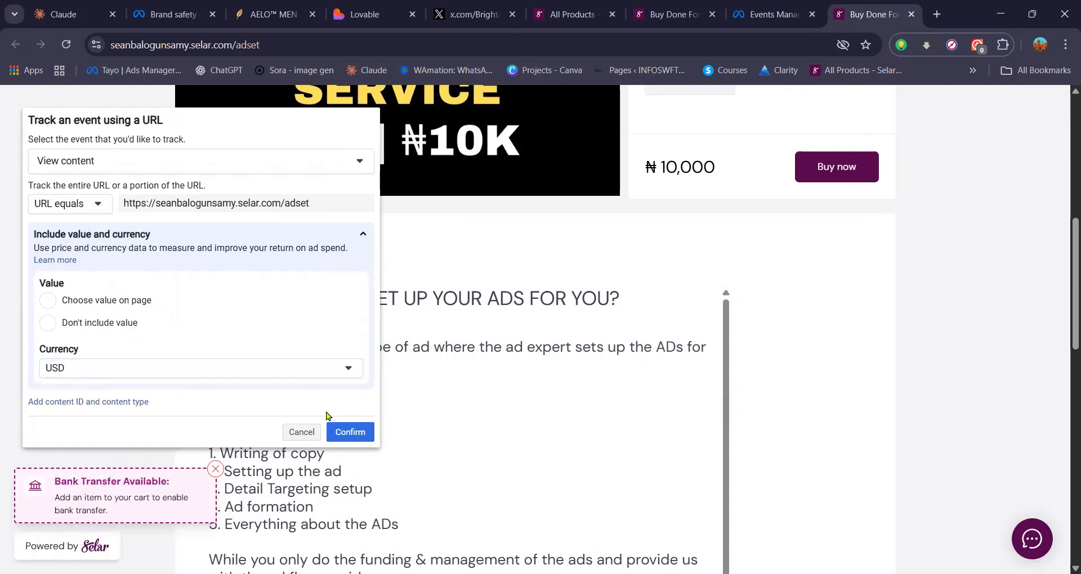
click(351, 433)
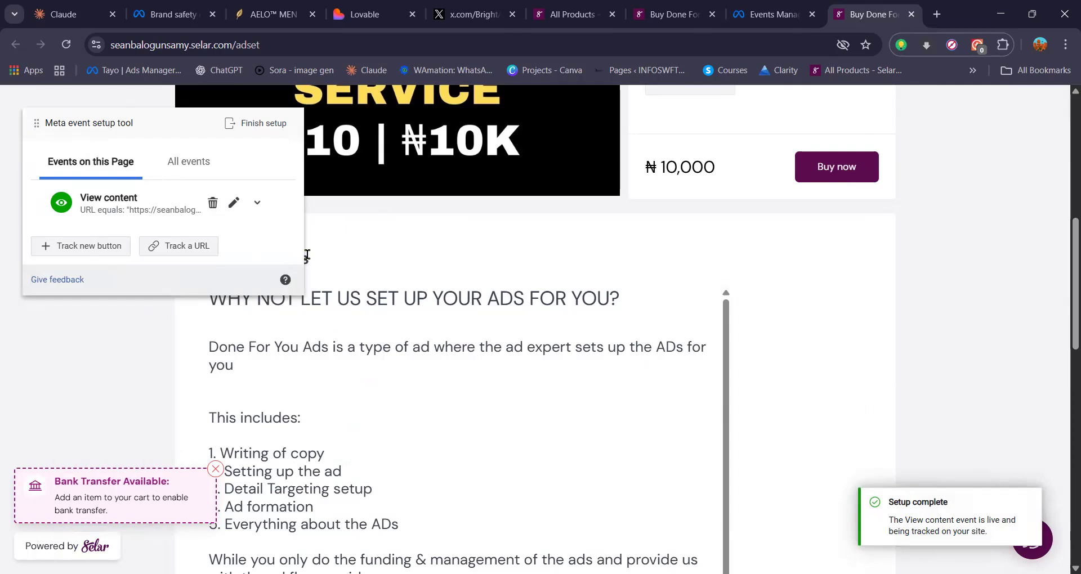
Step: Start tracking the product page's Buy now button and choose Add to cart as its event
click(100, 249)
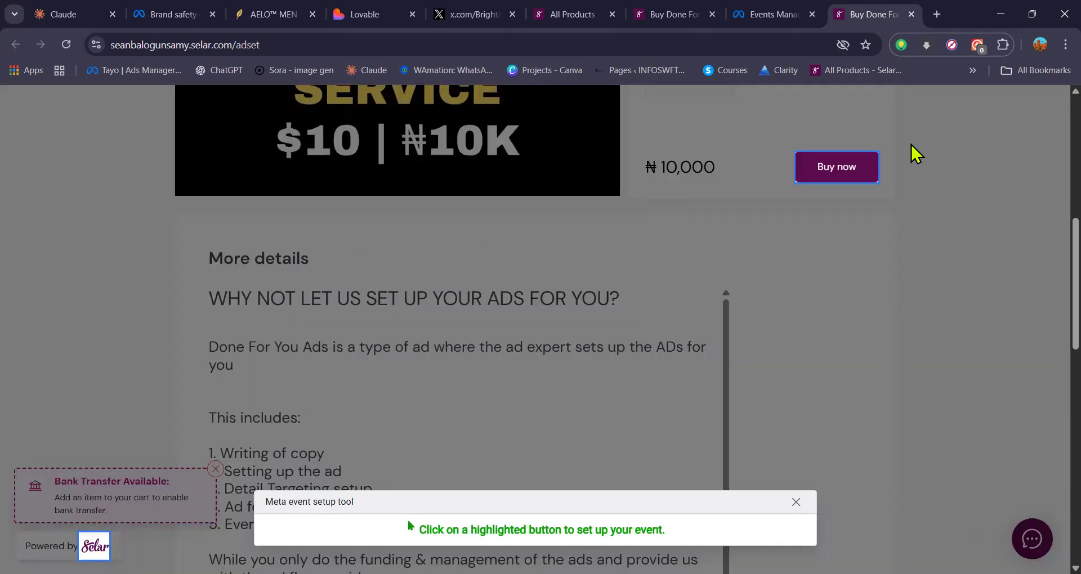
click(844, 172)
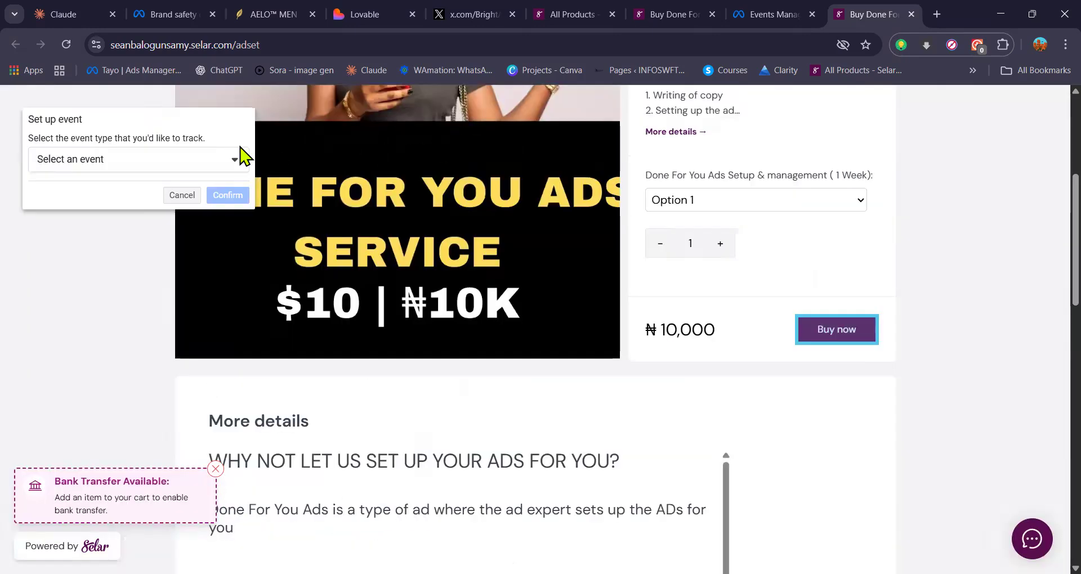
click(235, 160)
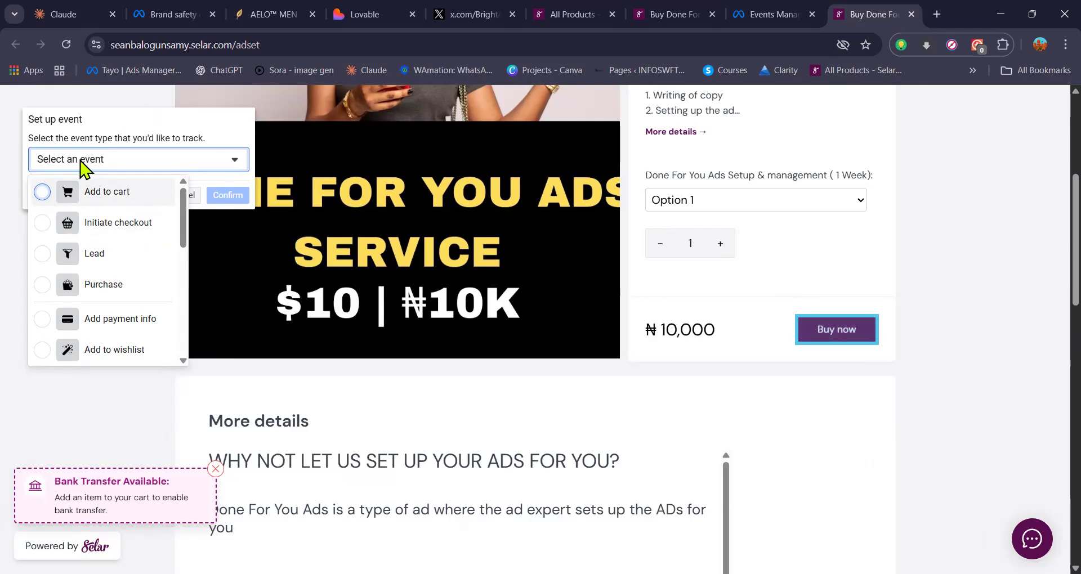
click(82, 190)
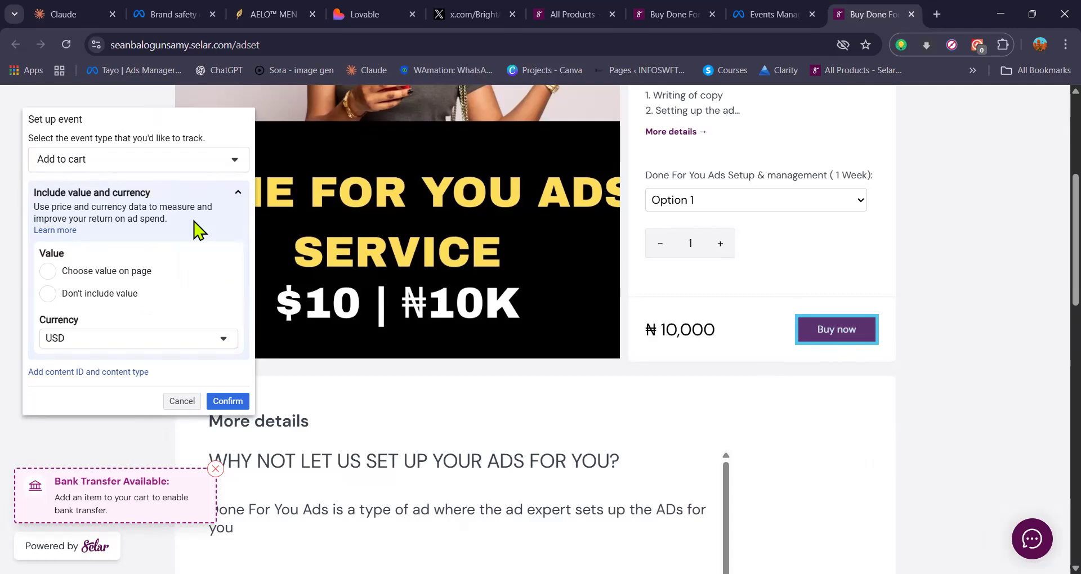
Step: Set the Add to cart event's currency to NGN, use the ₦10,000 page price as its value, and confirm the event
click(113, 340)
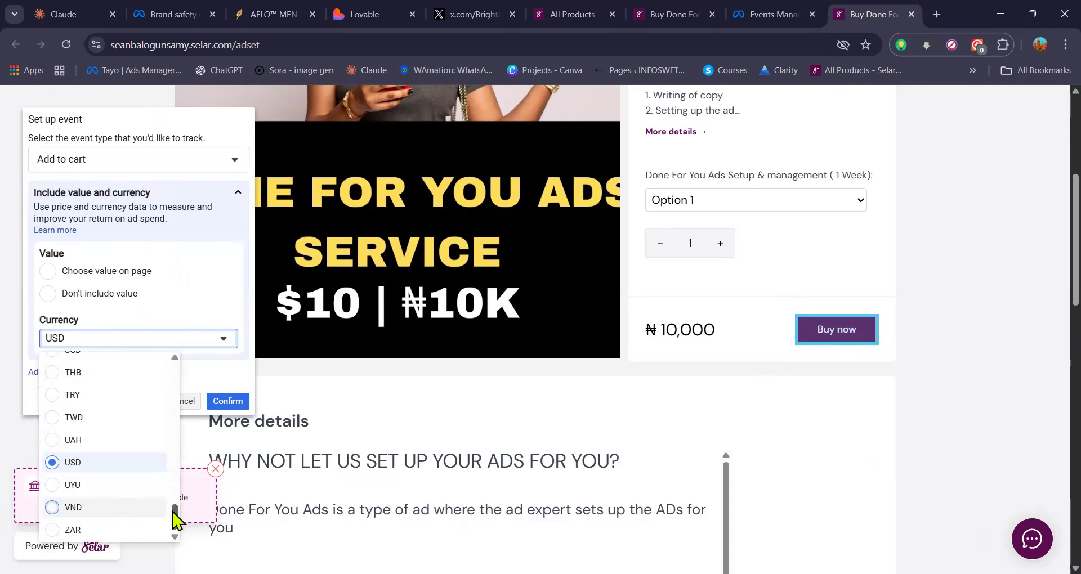
drag(174, 515, 180, 476)
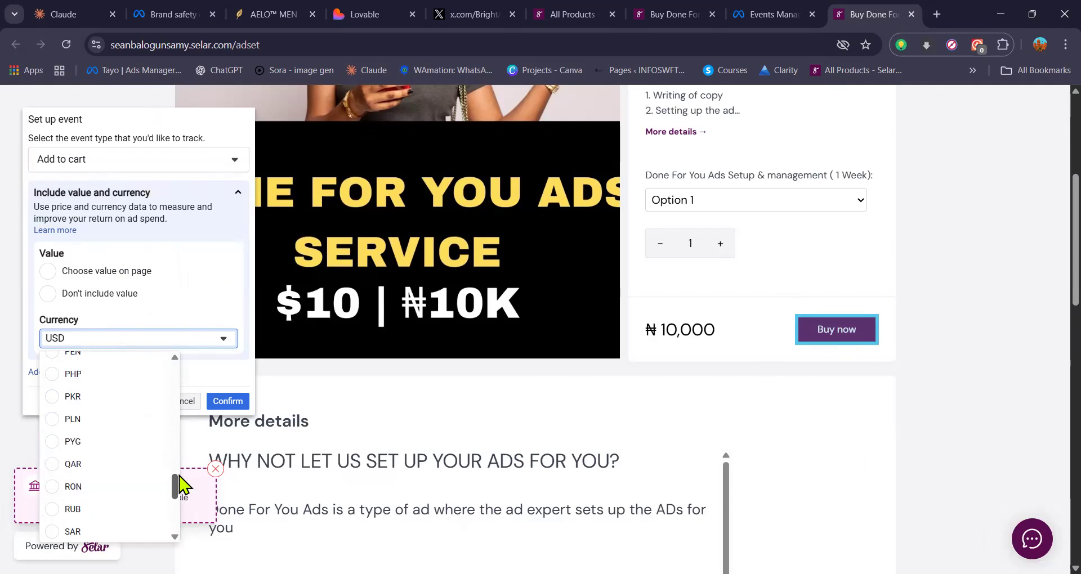
scroll(179, 476, up, 3)
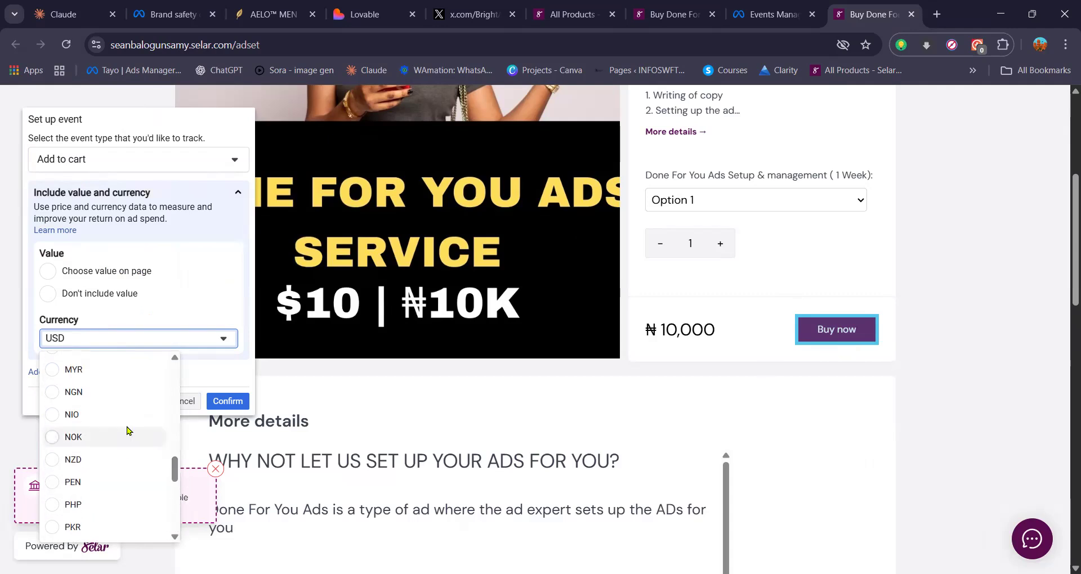
click(73, 392)
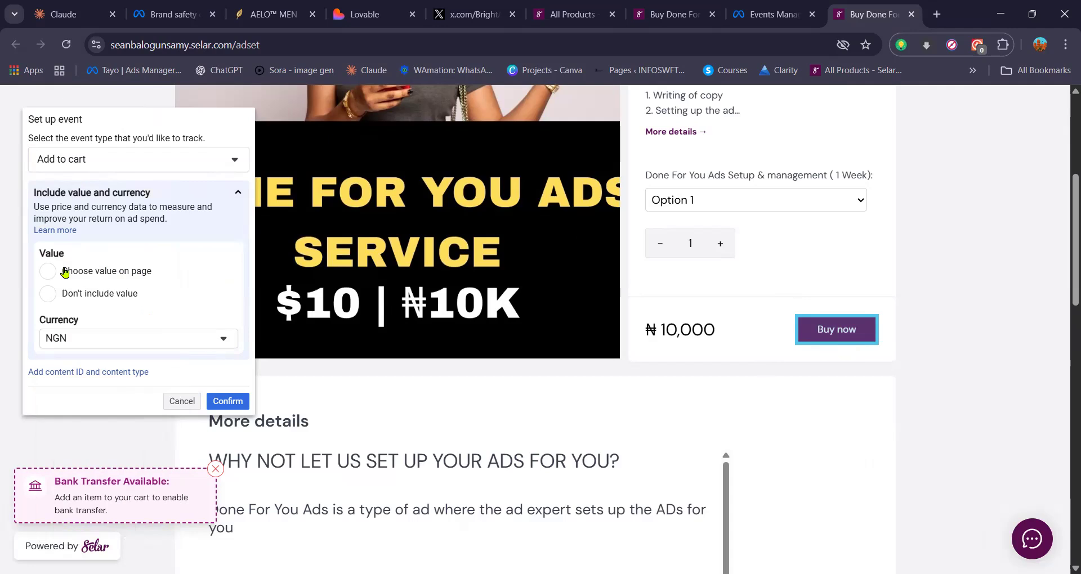
click(48, 272)
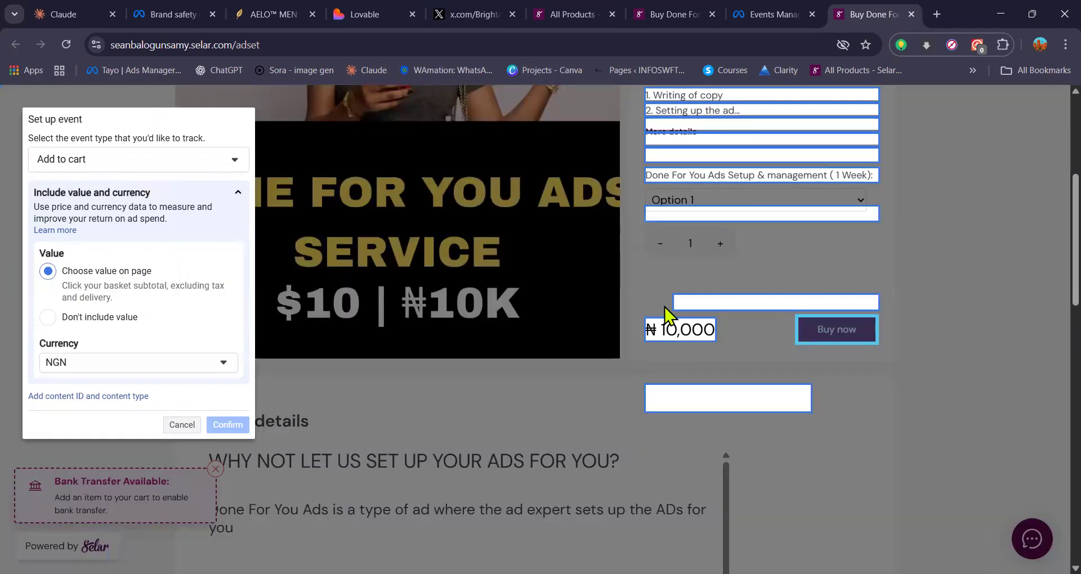
click(700, 332)
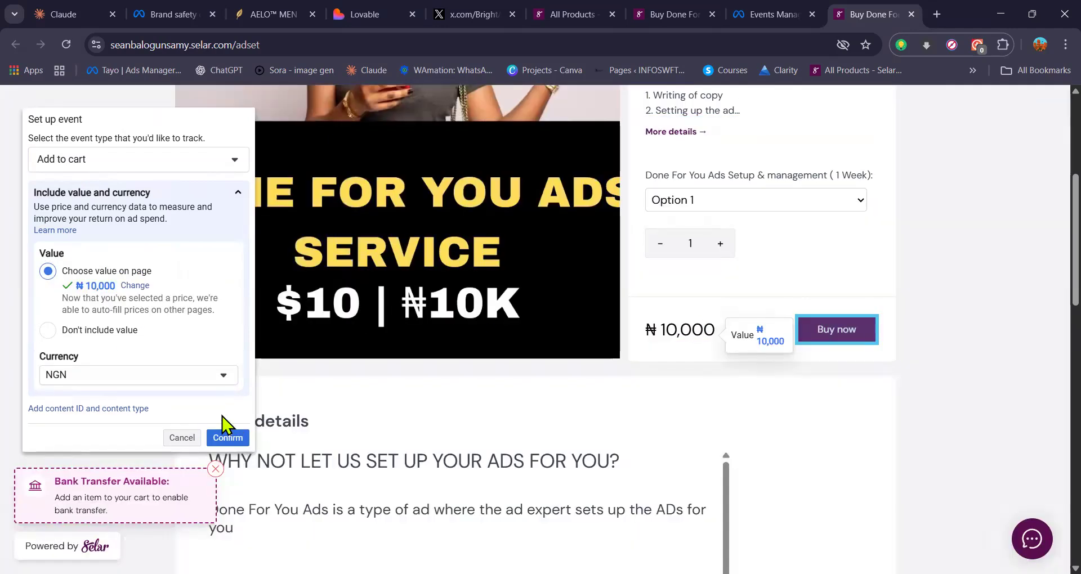
click(226, 439)
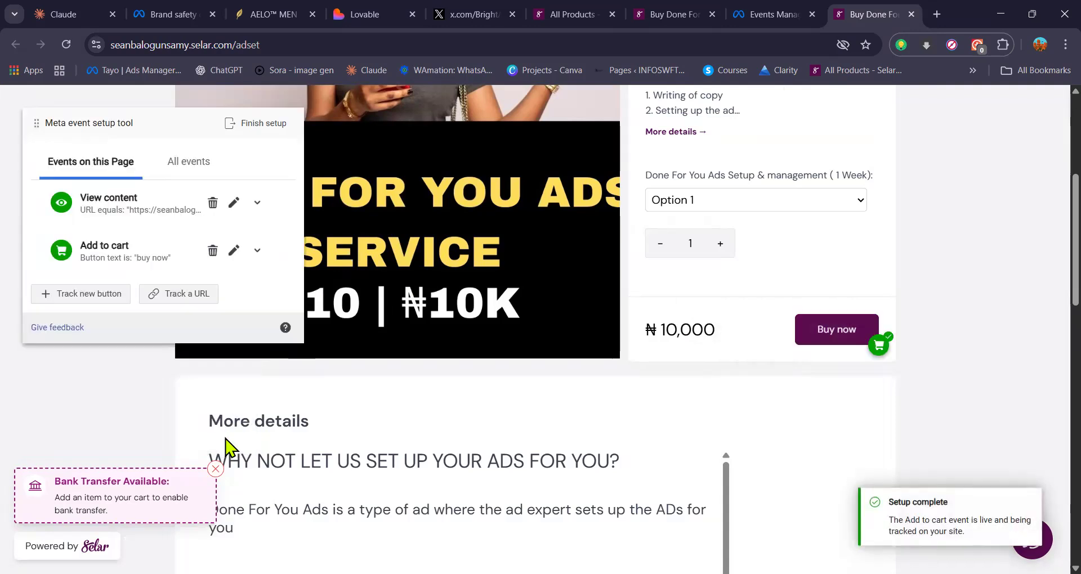
Step: Finish the event setup with the View content and Add to cart events and skip the feedback survey
click(256, 125)
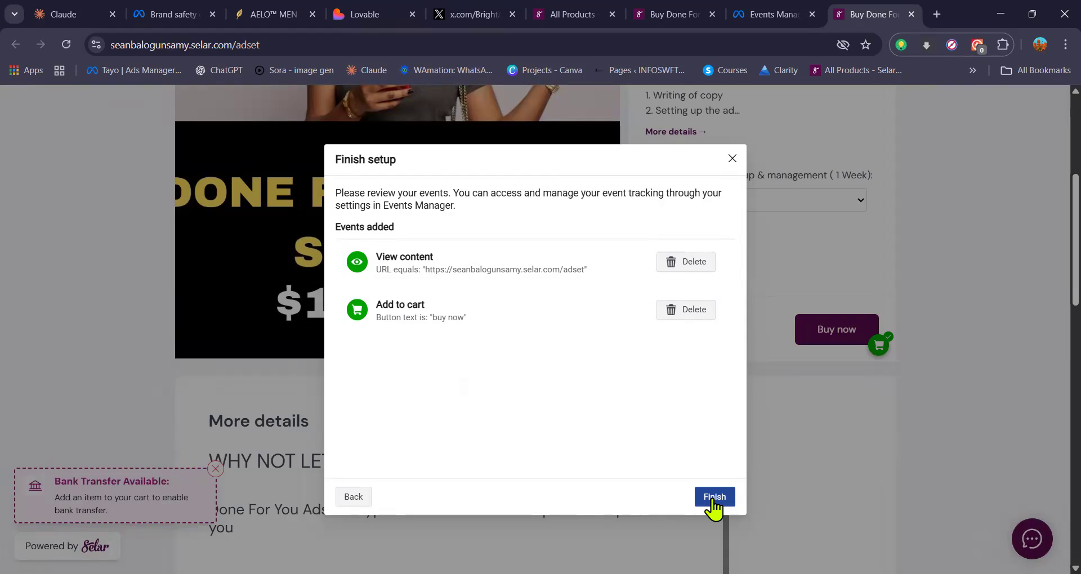
click(713, 498)
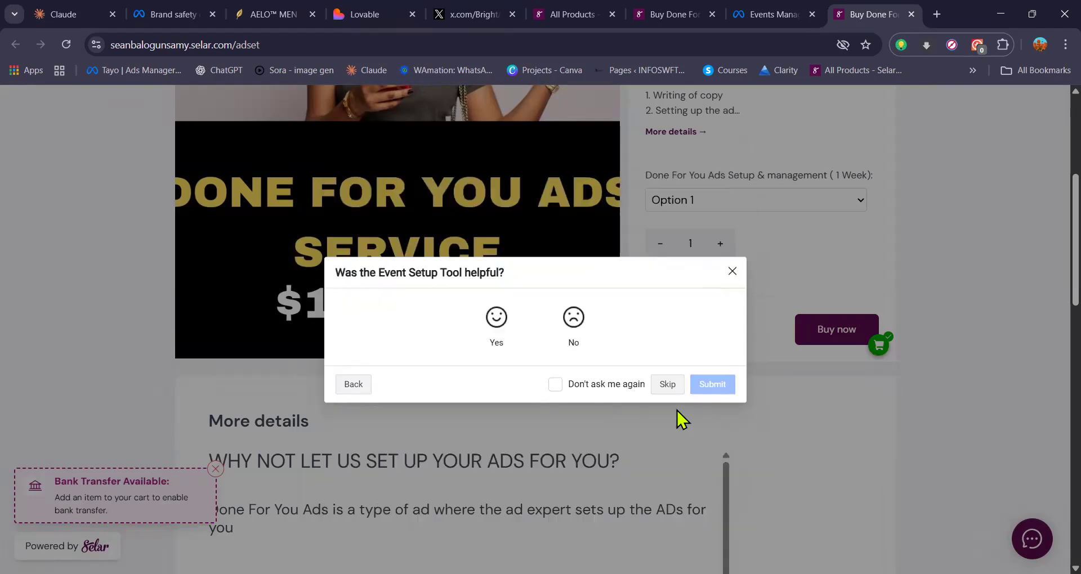
click(628, 388)
click(667, 386)
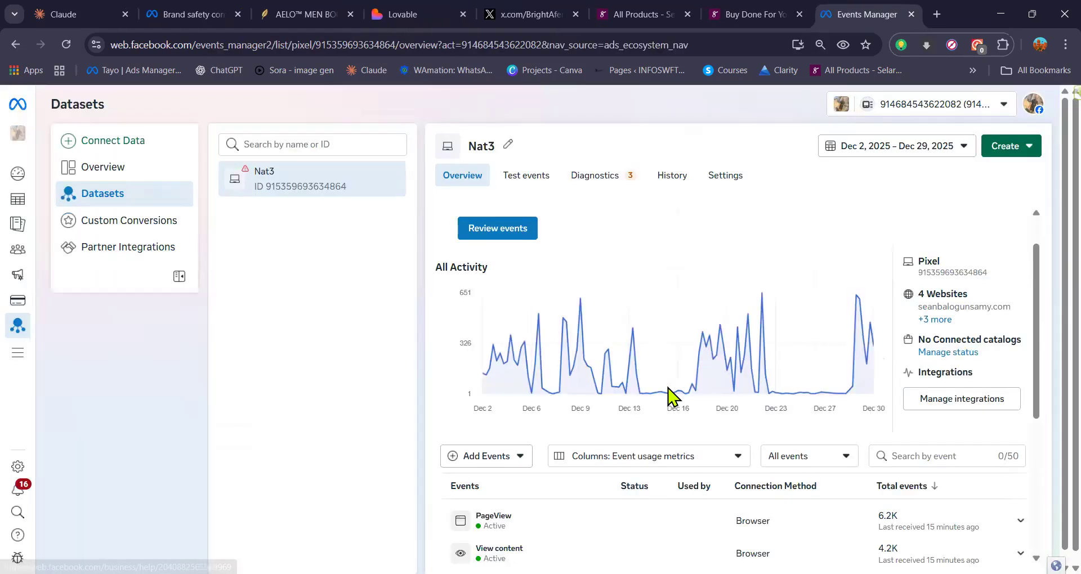
Step: Look over the Nat3 dataset's event list and its pixel ID in Events Manager
scroll(672, 396, down, 2)
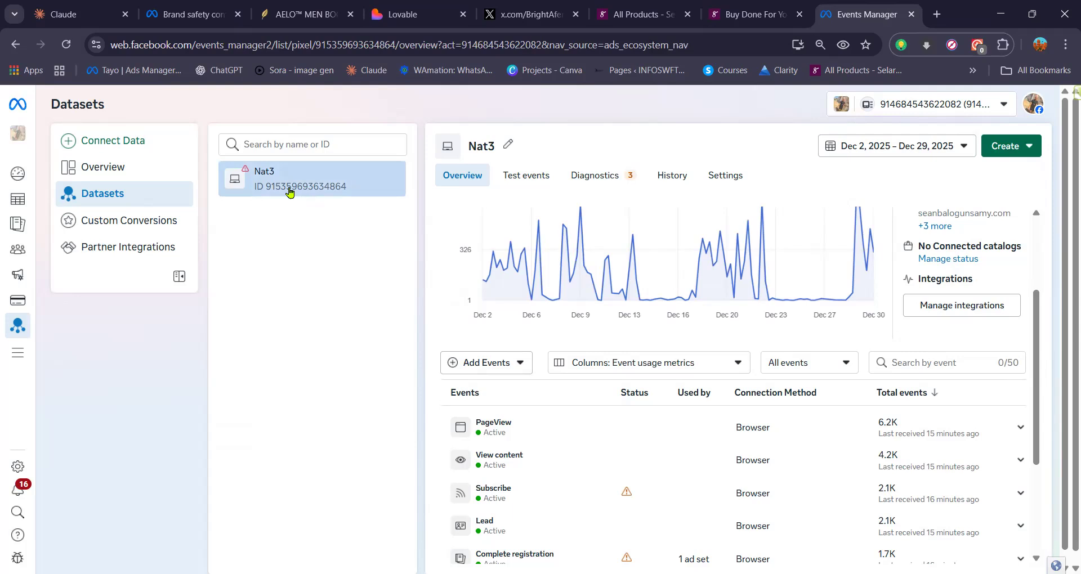
click(269, 192)
drag(269, 192, 355, 196)
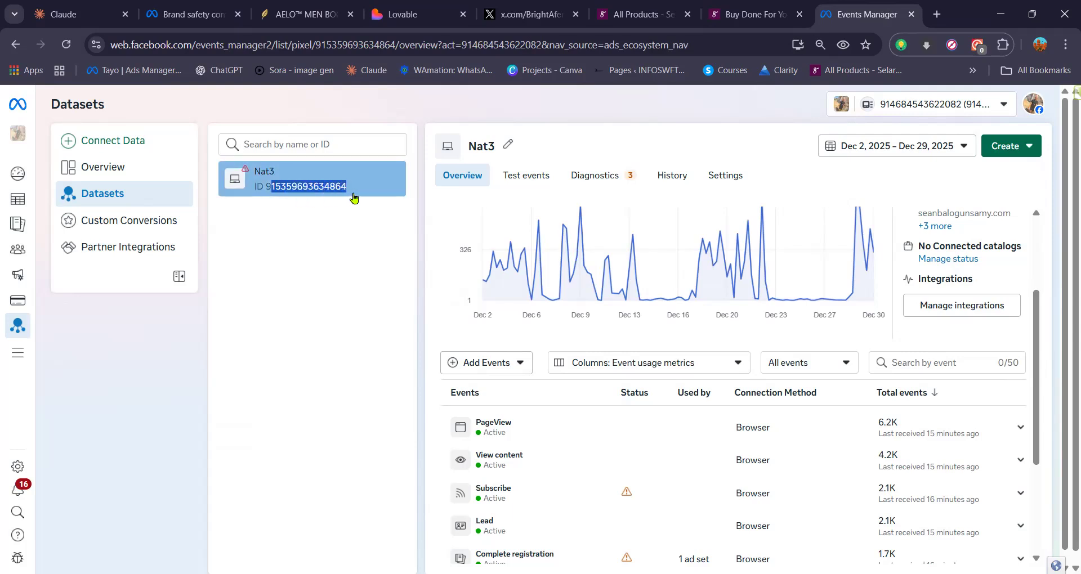
click(286, 236)
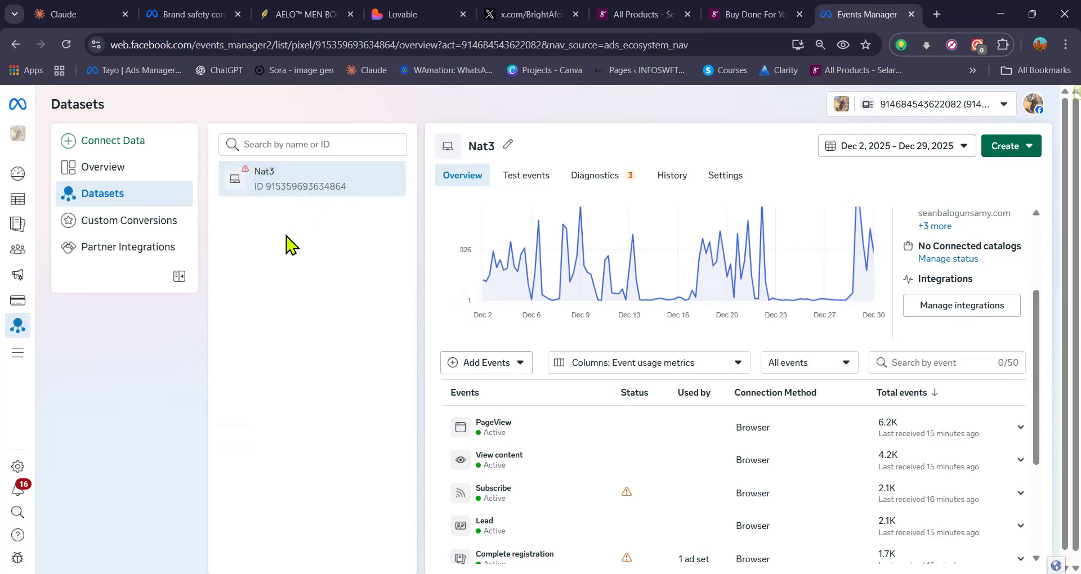